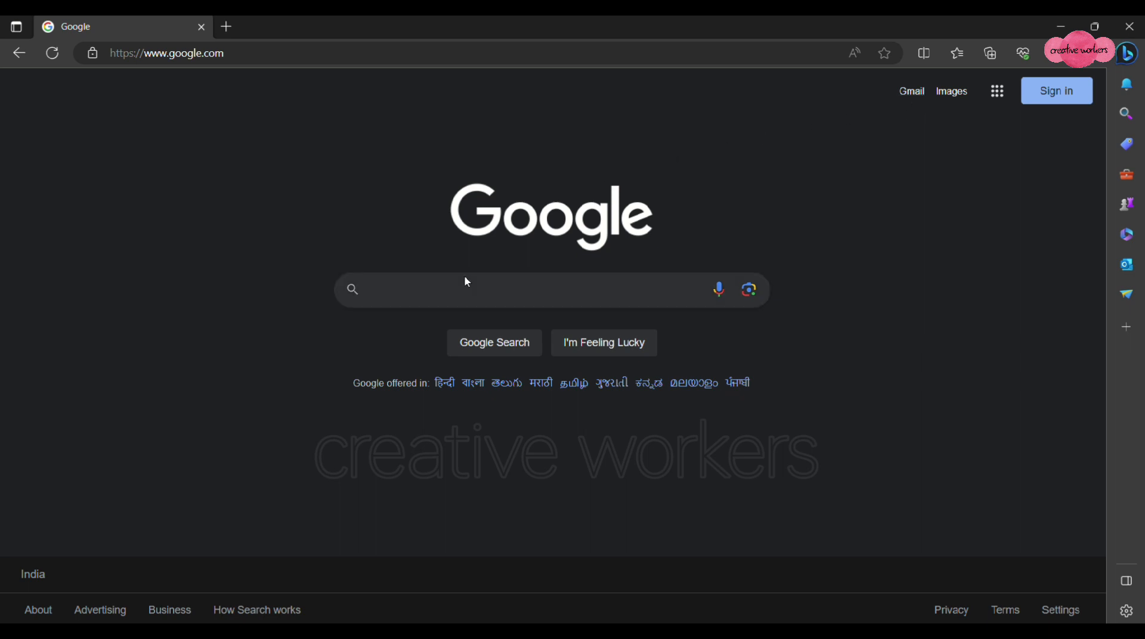
# Step: Search Google for 'gmail create' and open the Create a Google Account form from the help article
pyautogui.click(471, 292)
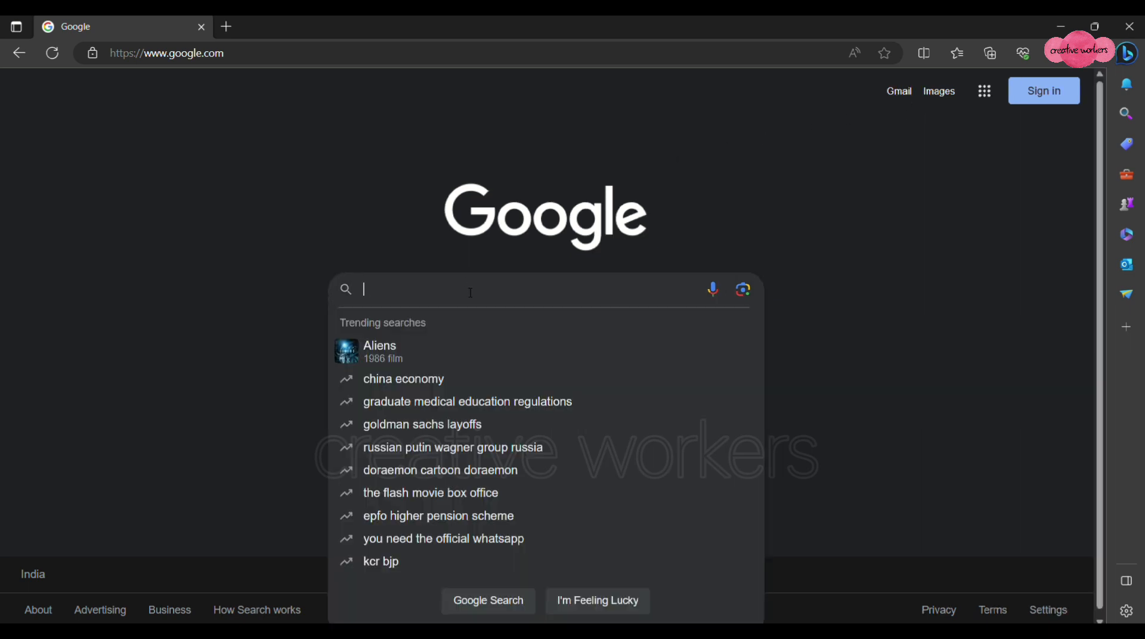
pyautogui.write('gamil')
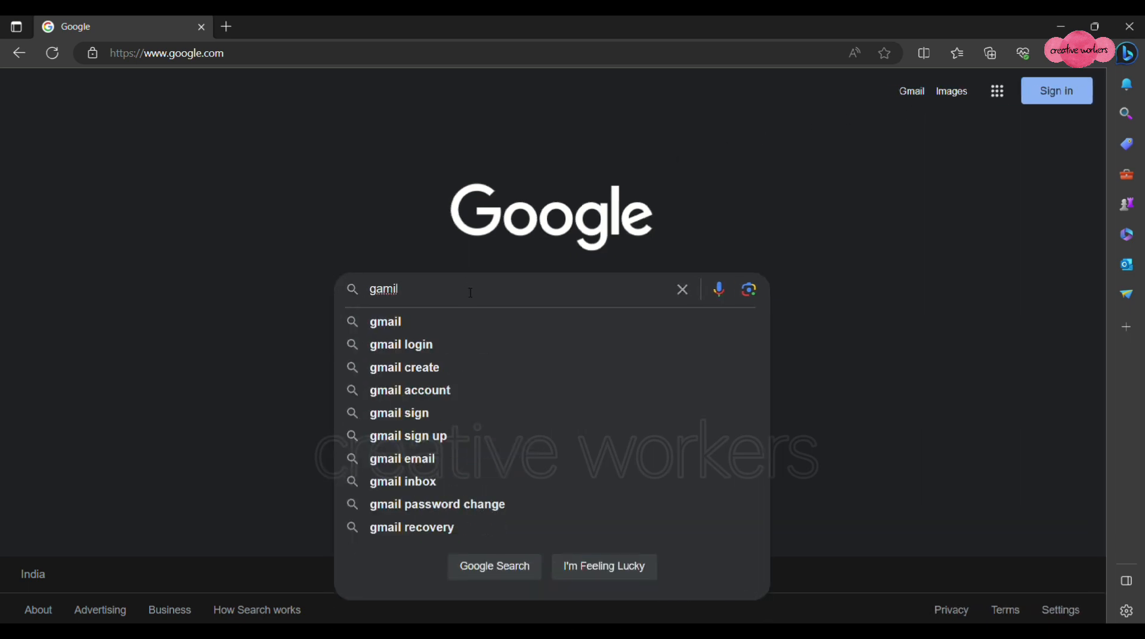
pyautogui.press('BackSpace')
pyautogui.press('BackSpace')
pyautogui.press('BackSpace')
pyautogui.press('BackSpace')
pyautogui.write('mail')
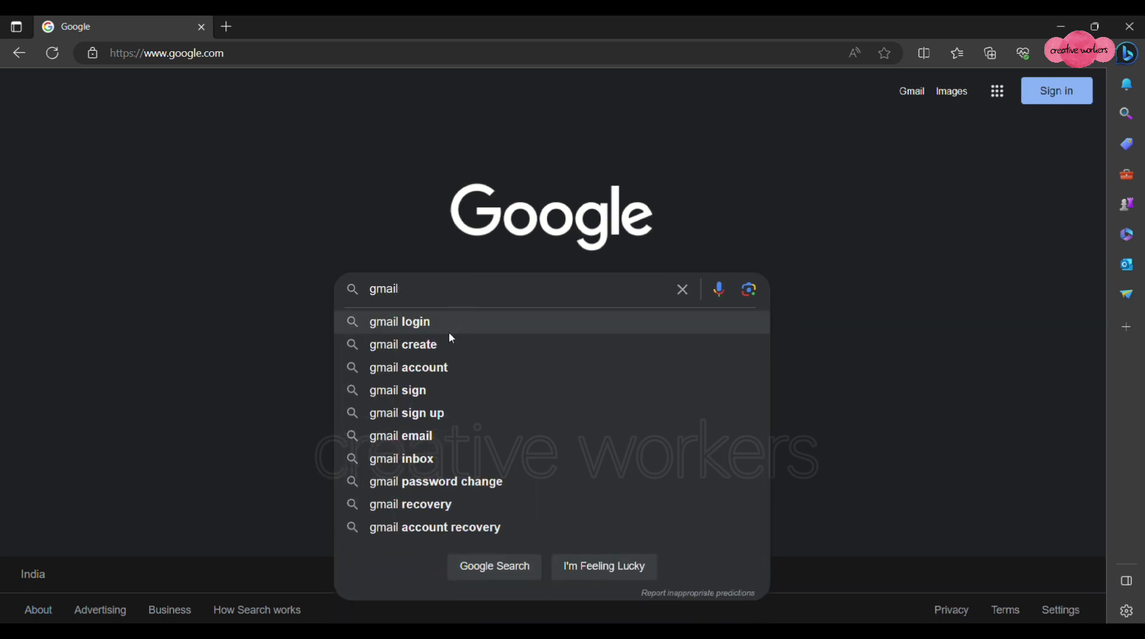
pyautogui.click(448, 344)
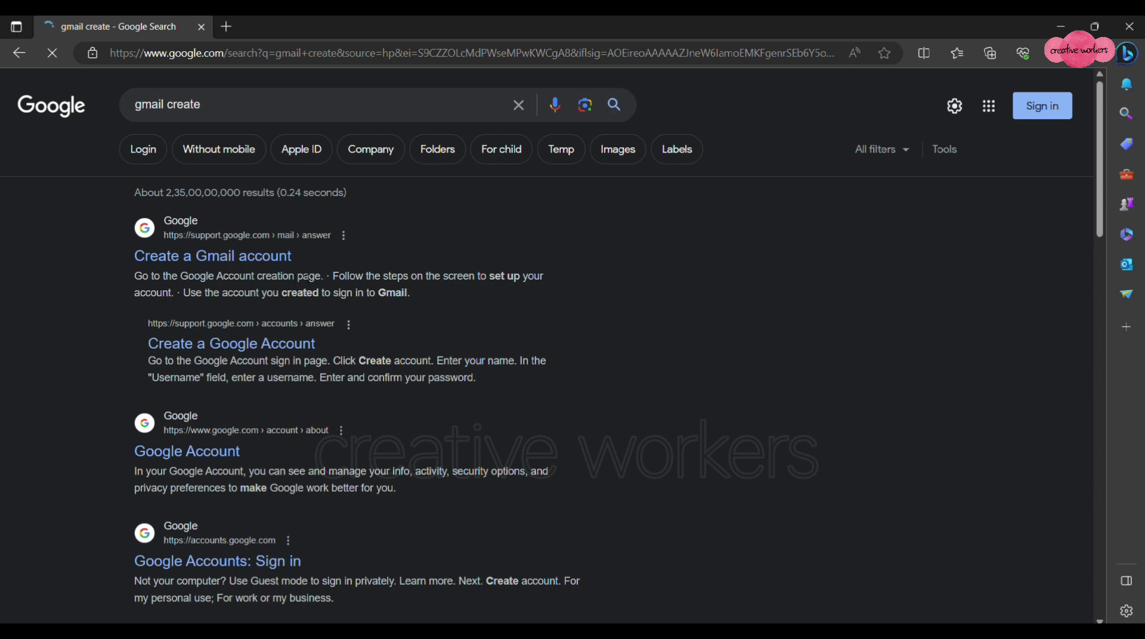
pyautogui.click(226, 265)
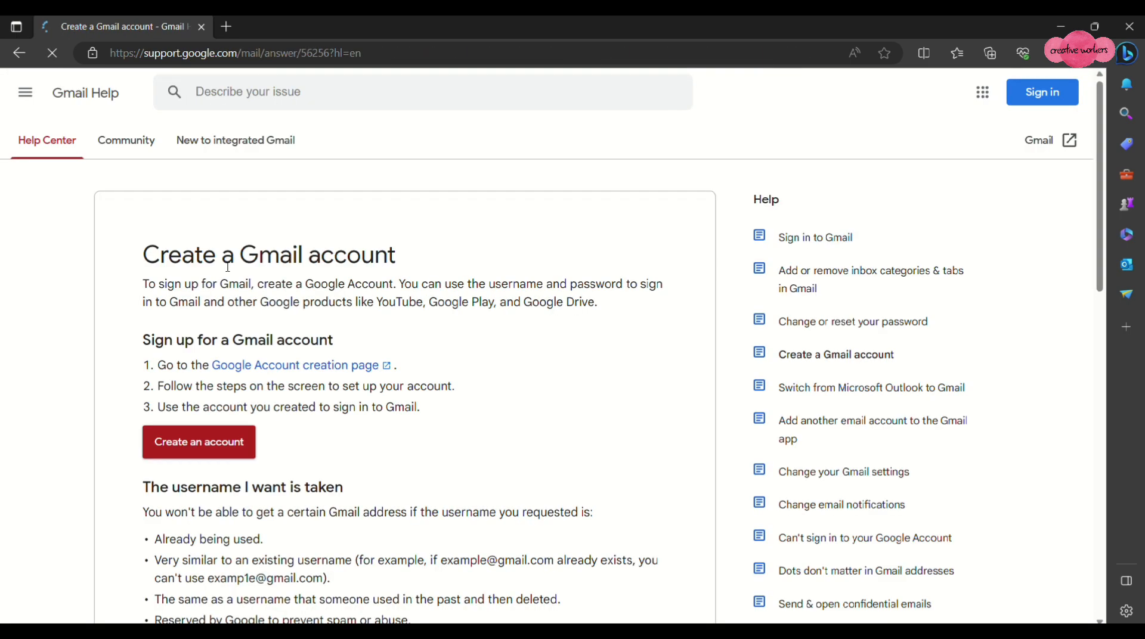
pyautogui.click(186, 446)
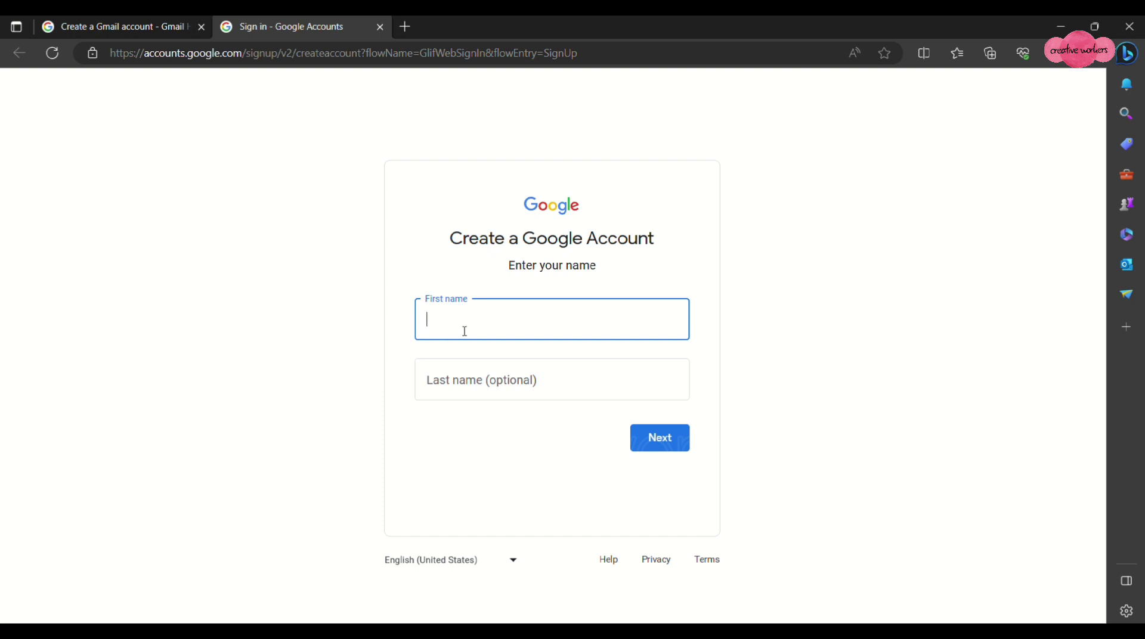
# Step: Enter a first name, leave the last name blank, fix the name after the warning, and continue
pyautogui.write('youtube')
pyautogui.click(481, 391)
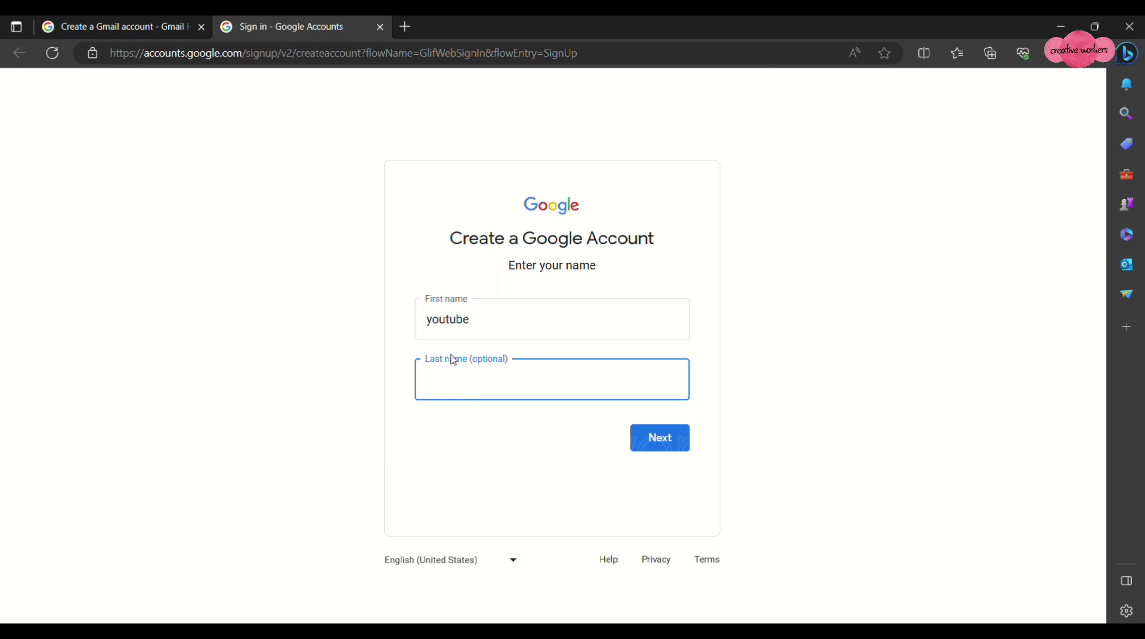
pyautogui.click(409, 350)
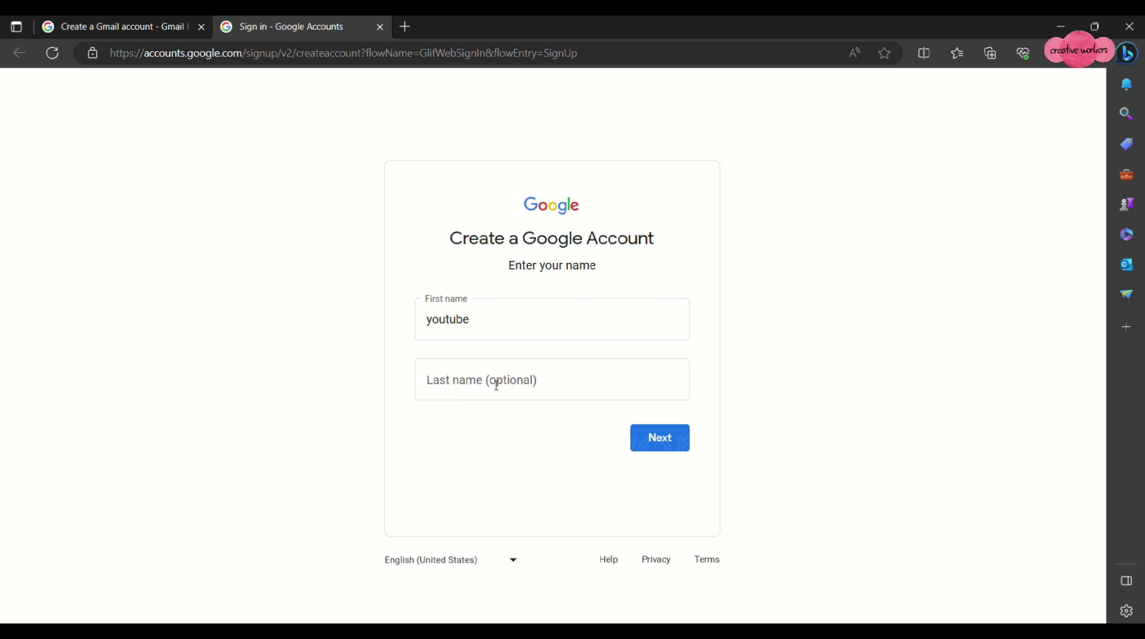
pyautogui.click(656, 445)
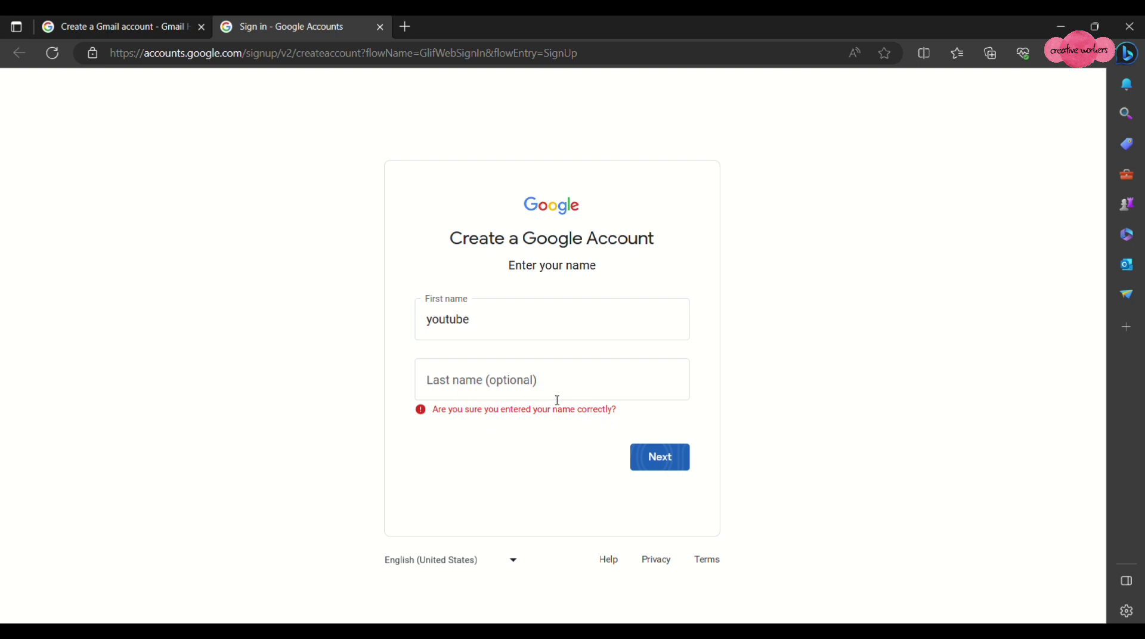
pyautogui.click(538, 325)
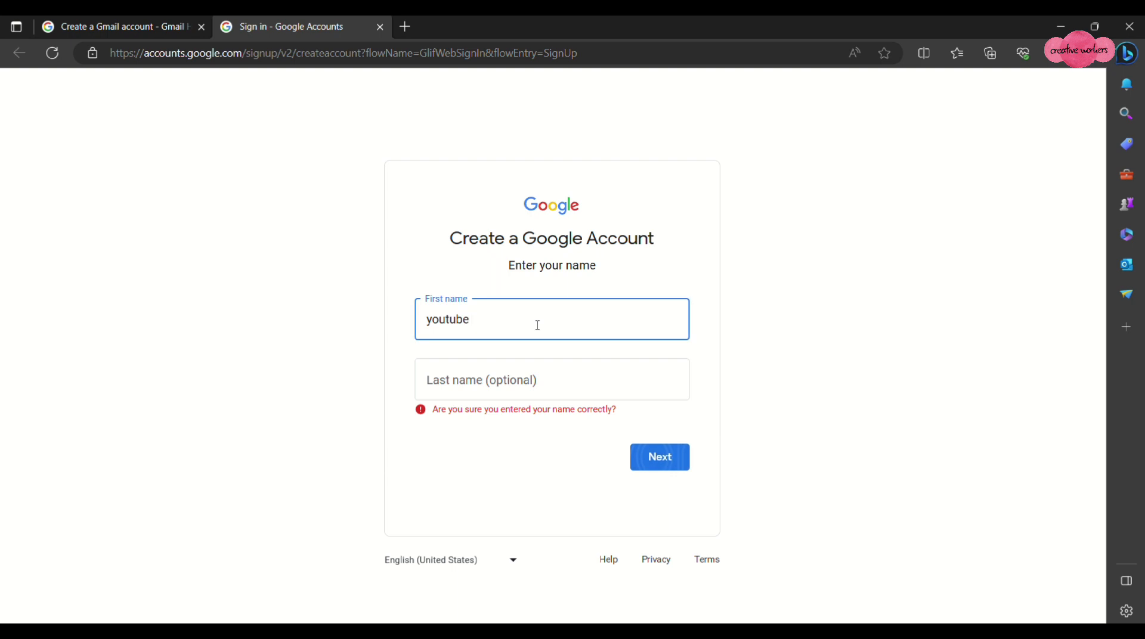
pyautogui.write('man')
pyautogui.click(641, 455)
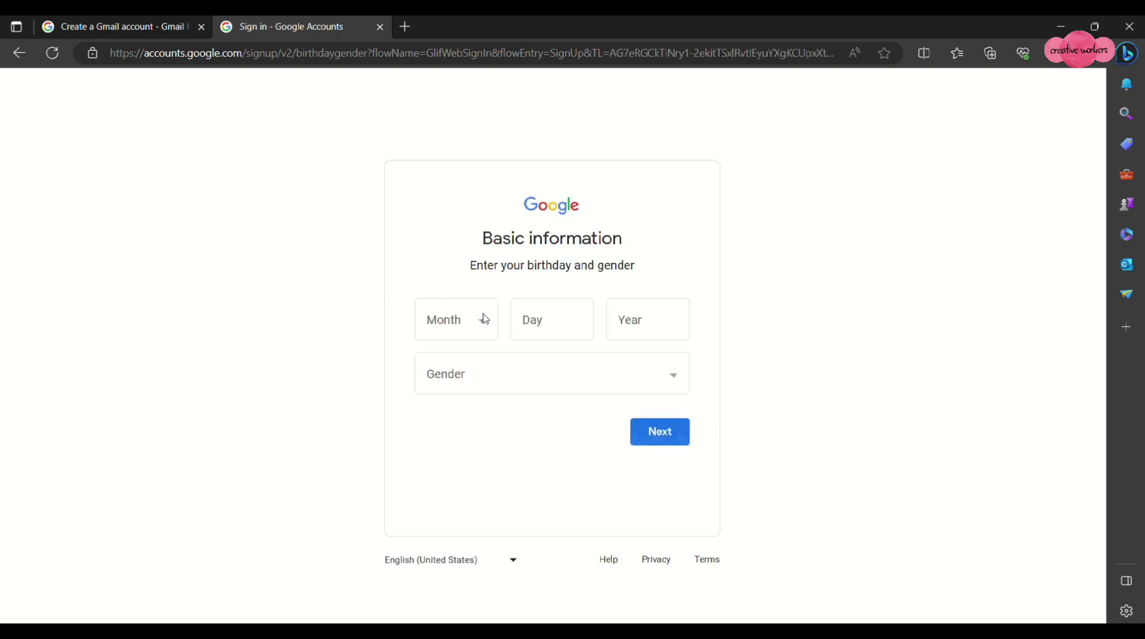
# Step: Enter birthday November 20, 2000 and gender Male, then continue
pyautogui.click(486, 320)
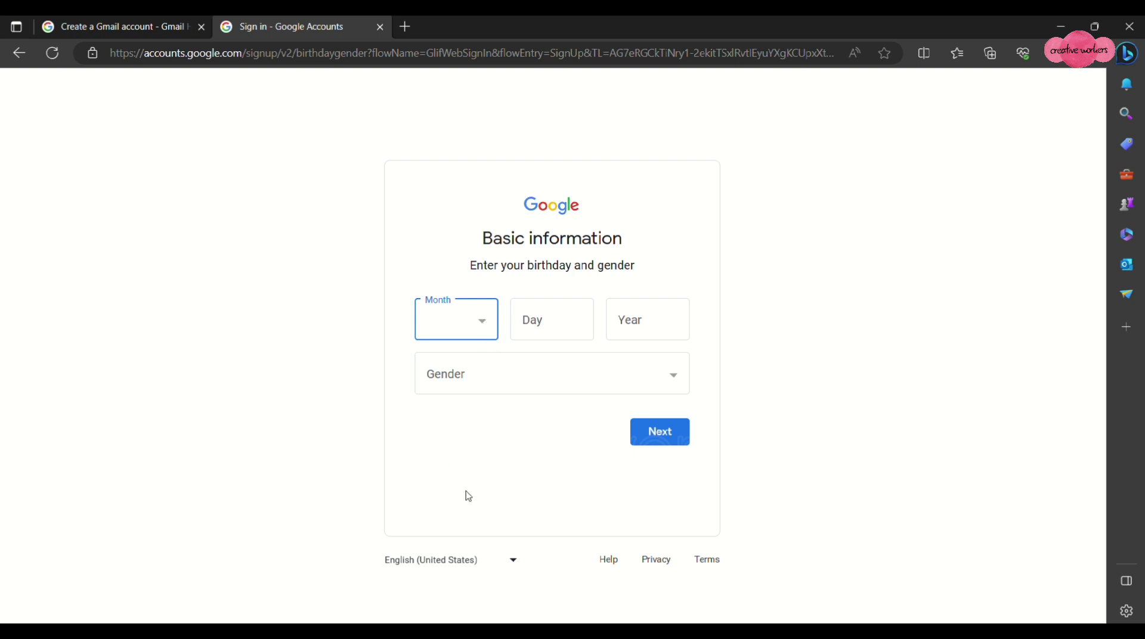
pyautogui.press('n')
pyautogui.click(580, 334)
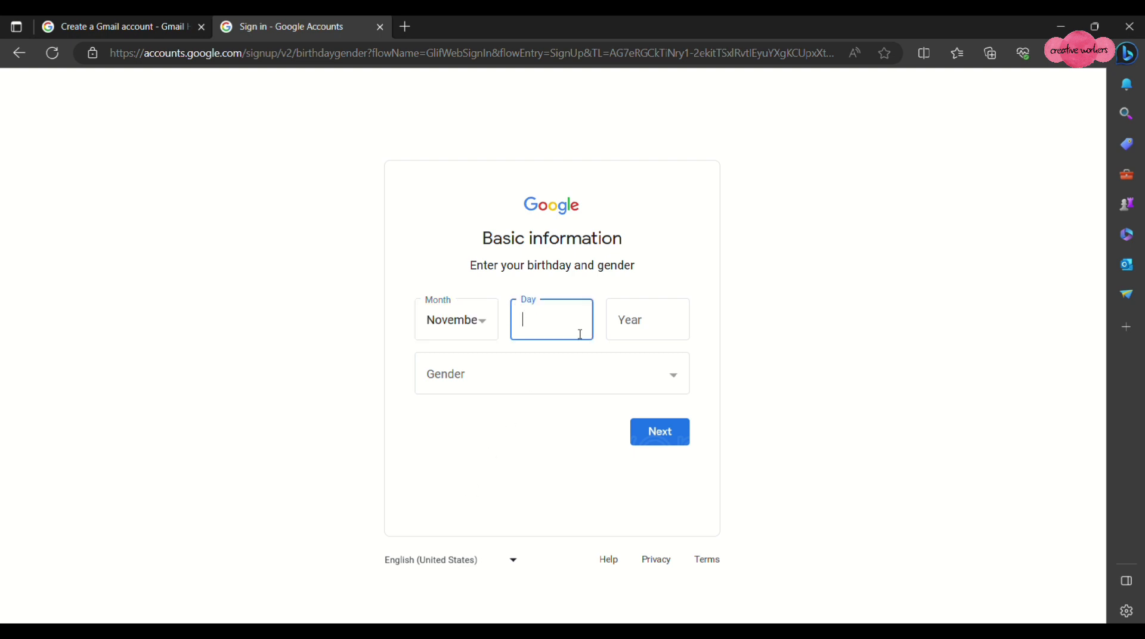
pyautogui.write('20')
pyautogui.click(661, 335)
pyautogui.write('2000')
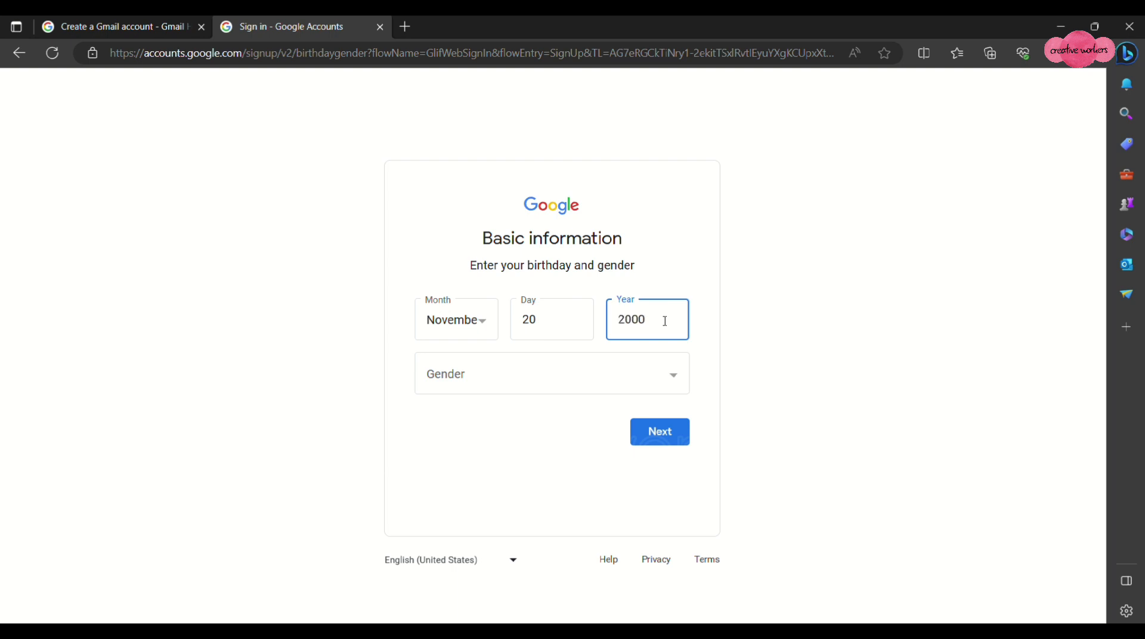
pyautogui.click(616, 363)
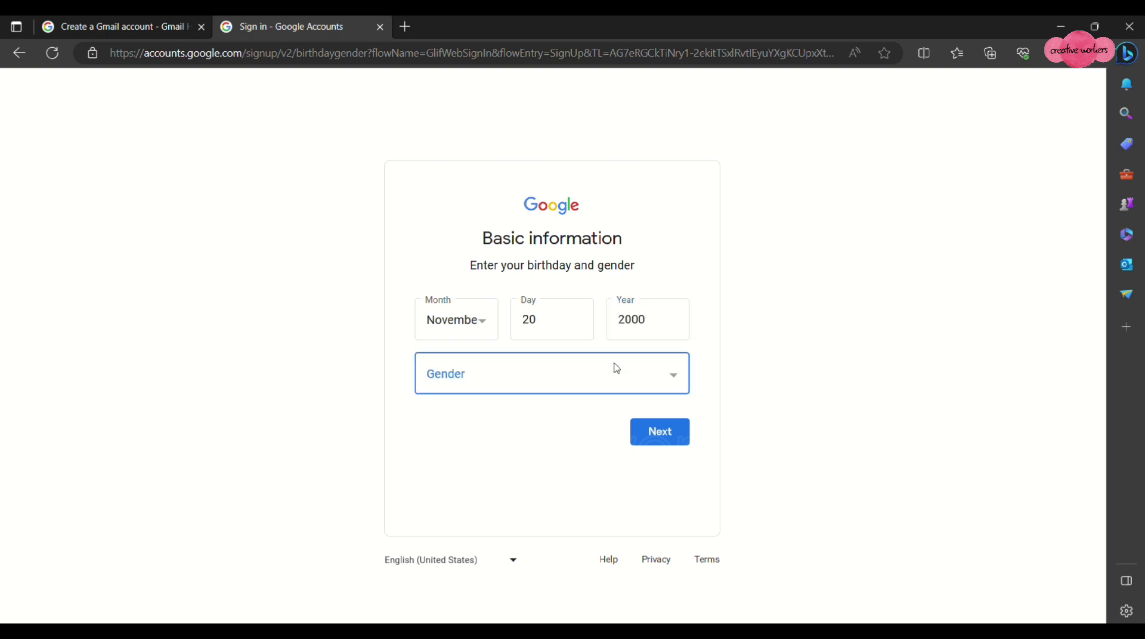
pyautogui.click(459, 423)
pyautogui.click(649, 438)
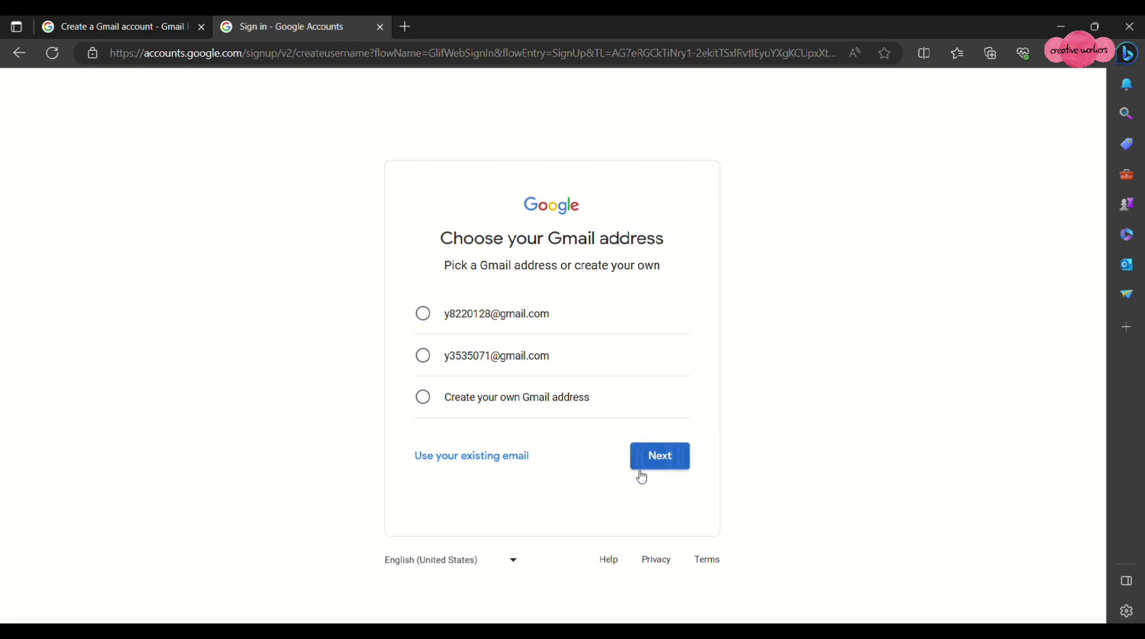
# Step: Choose to create your own Gmail address, enter a username, and submit it
pyautogui.click(454, 401)
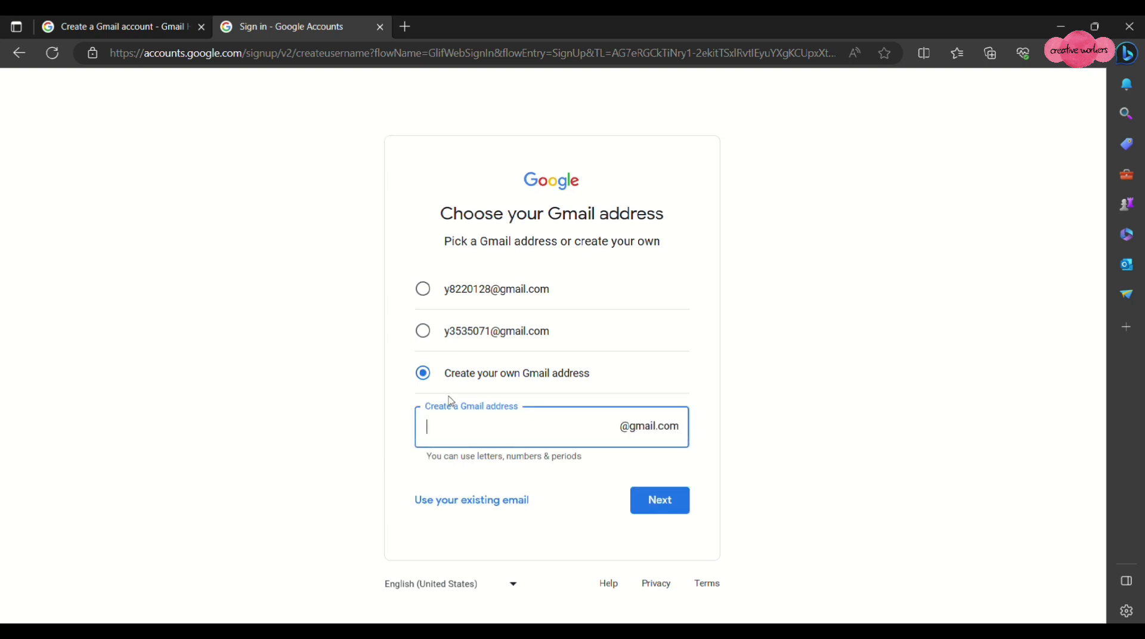
pyautogui.click(479, 424)
pyautogui.press('BackSpace')
pyautogui.click(650, 504)
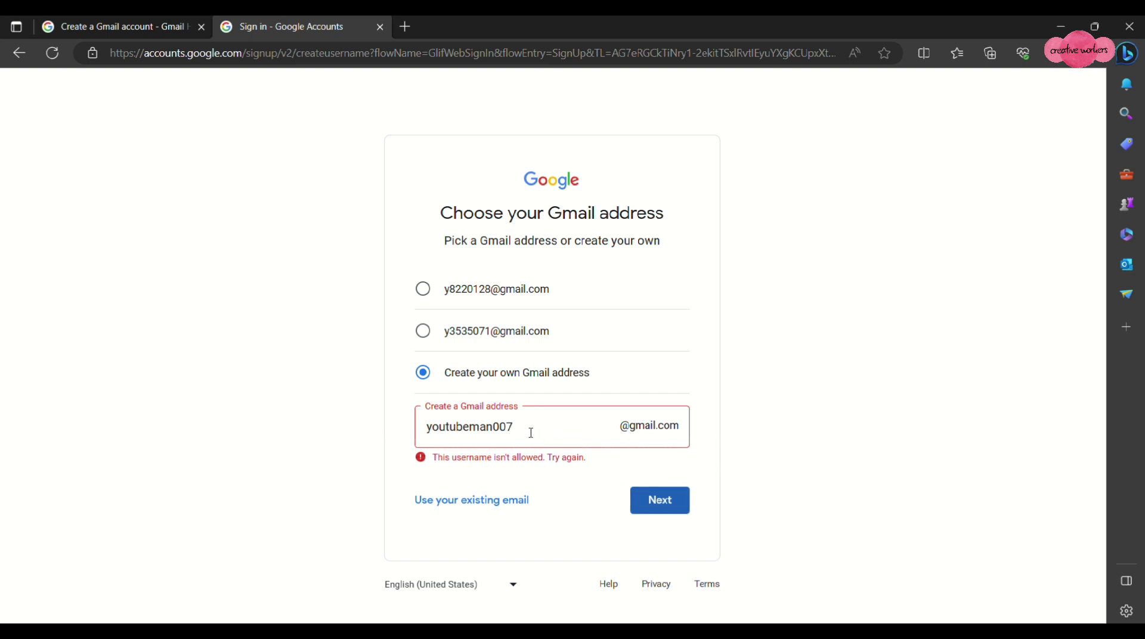
# Step: Edit the rejected username into a different one and submit it
pyautogui.click(500, 429)
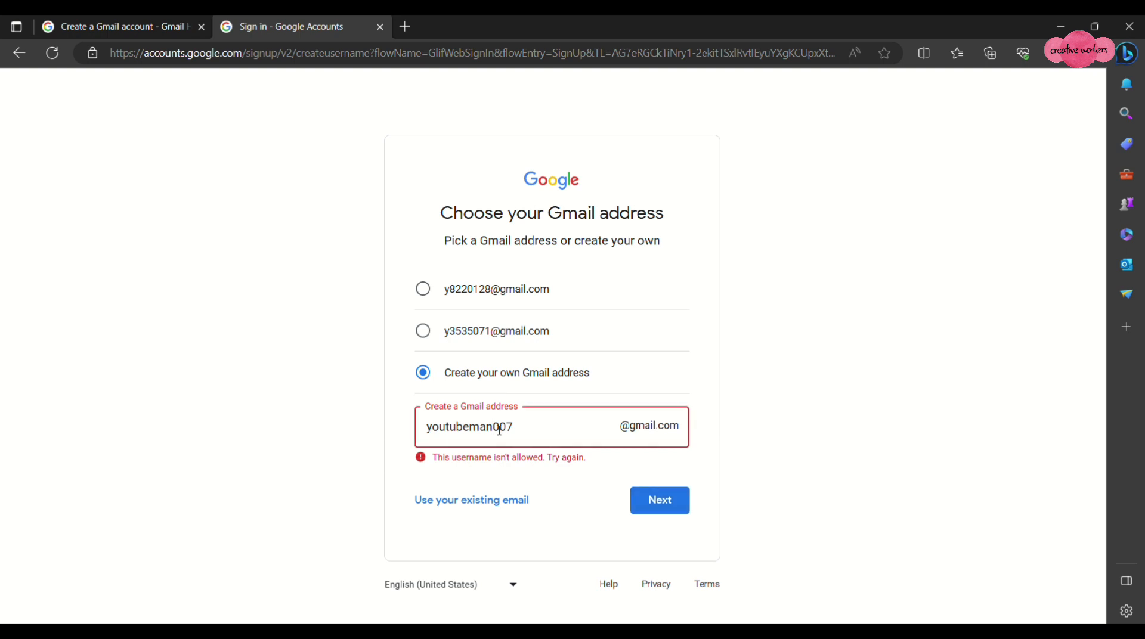
pyautogui.press('BackSpace')
pyautogui.press('BackSpace')
pyautogui.click(637, 501)
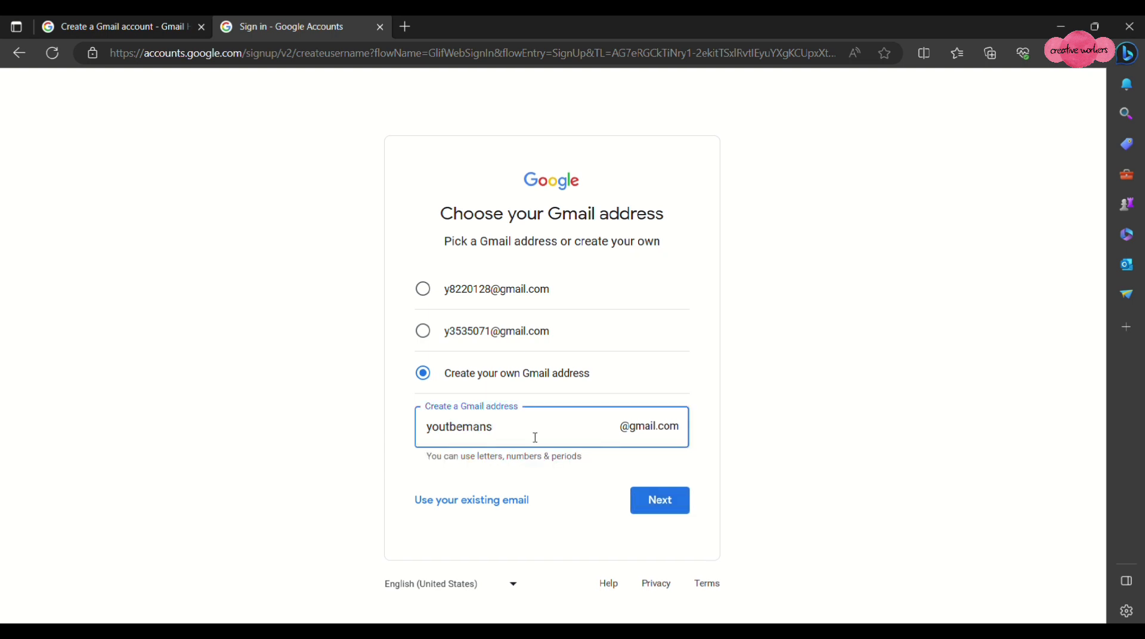
pyautogui.press('Return')
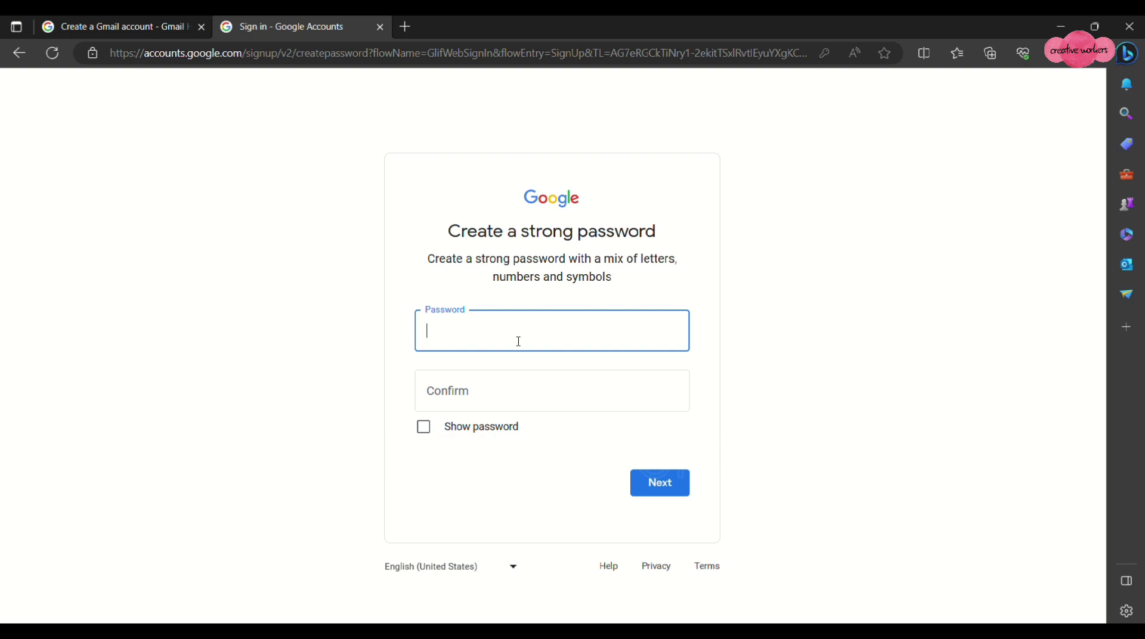
# Step: Show the earlier password and delete it from the Password field
pyautogui.write('•')
pyautogui.write('•')
pyautogui.write('••')
pyautogui.write('••')
pyautogui.write('aaaa')
pyautogui.click(669, 334)
pyautogui.doubleClick(469, 339)
pyautogui.click(509, 340)
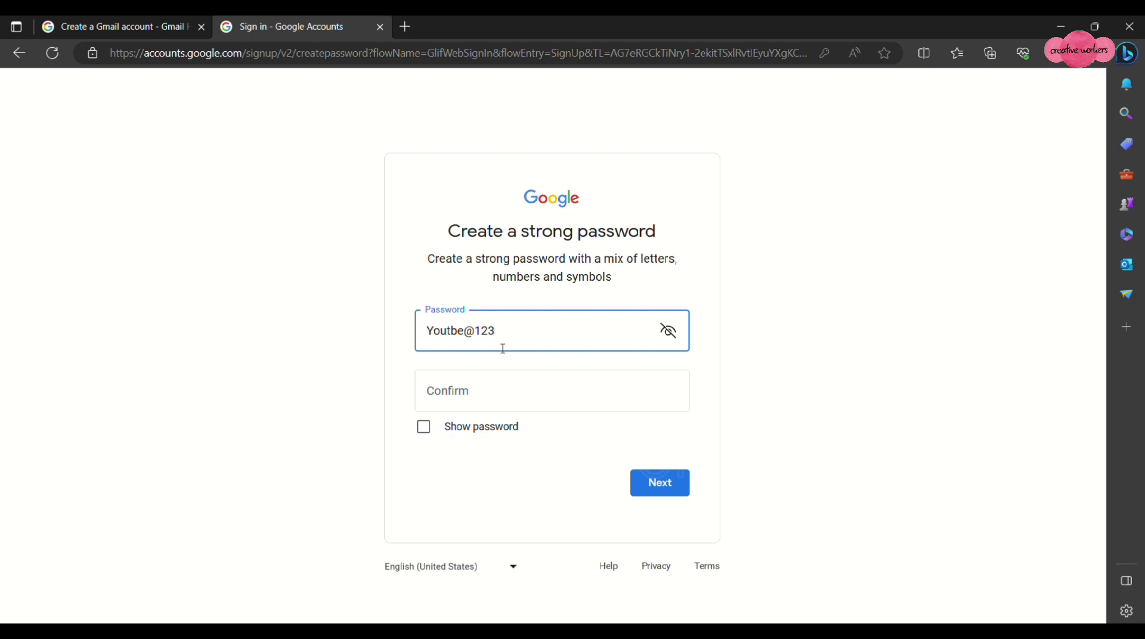
pyautogui.moveTo(504, 343); pyautogui.dragTo(430, 345)
pyautogui.press('BackSpace')
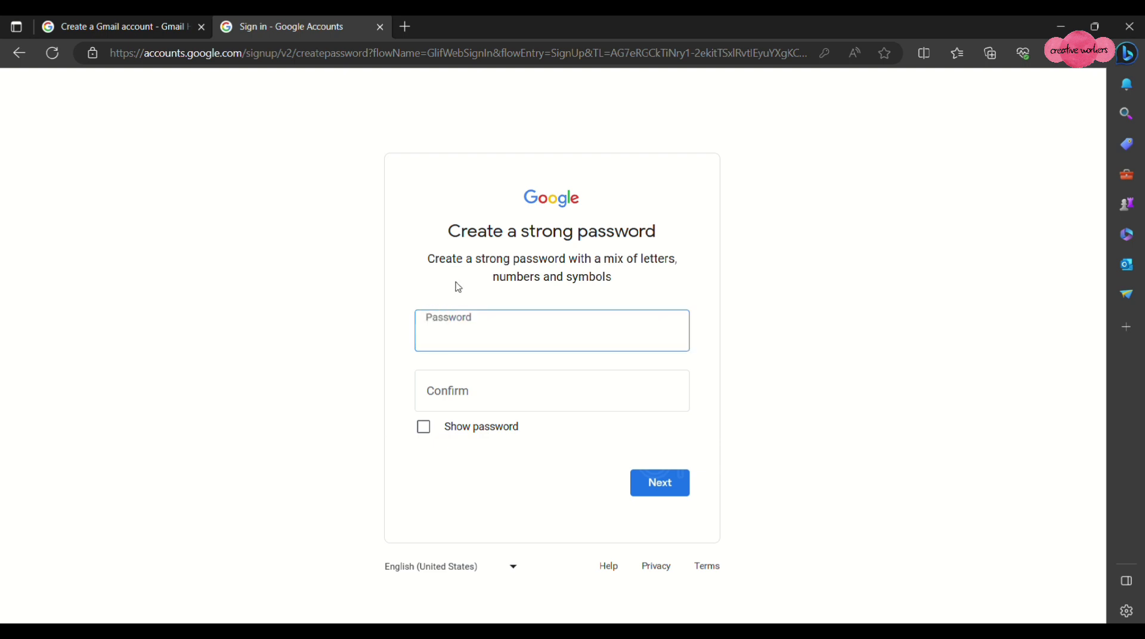
# Step: Type the new password and move to the Confirm field
pyautogui.click(456, 285)
pyautogui.click(460, 324)
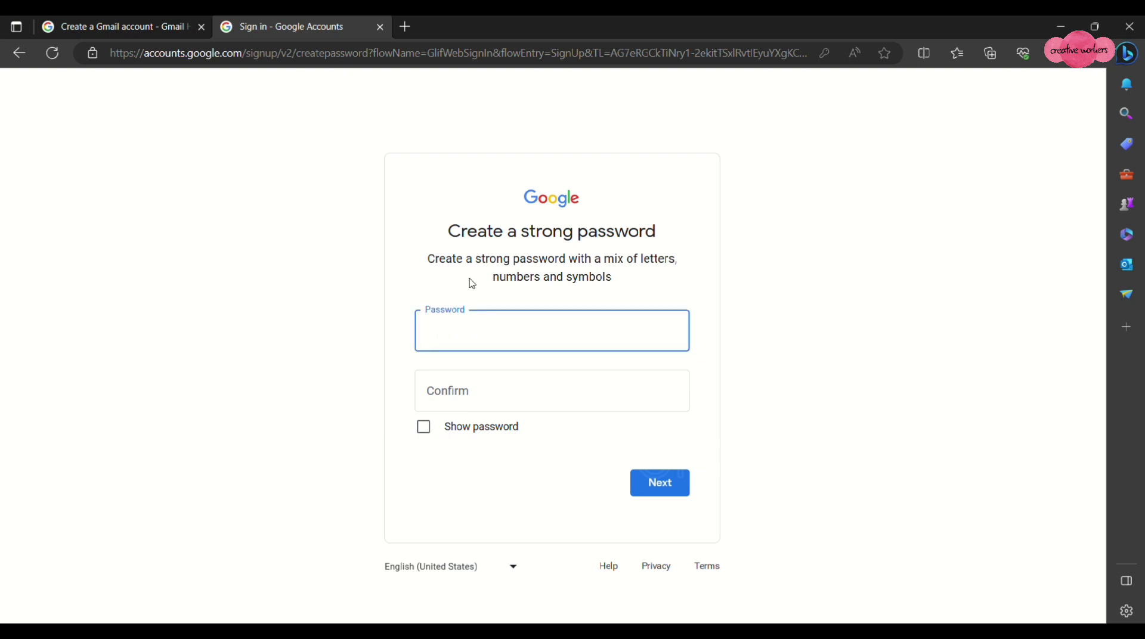
pyautogui.click(464, 394)
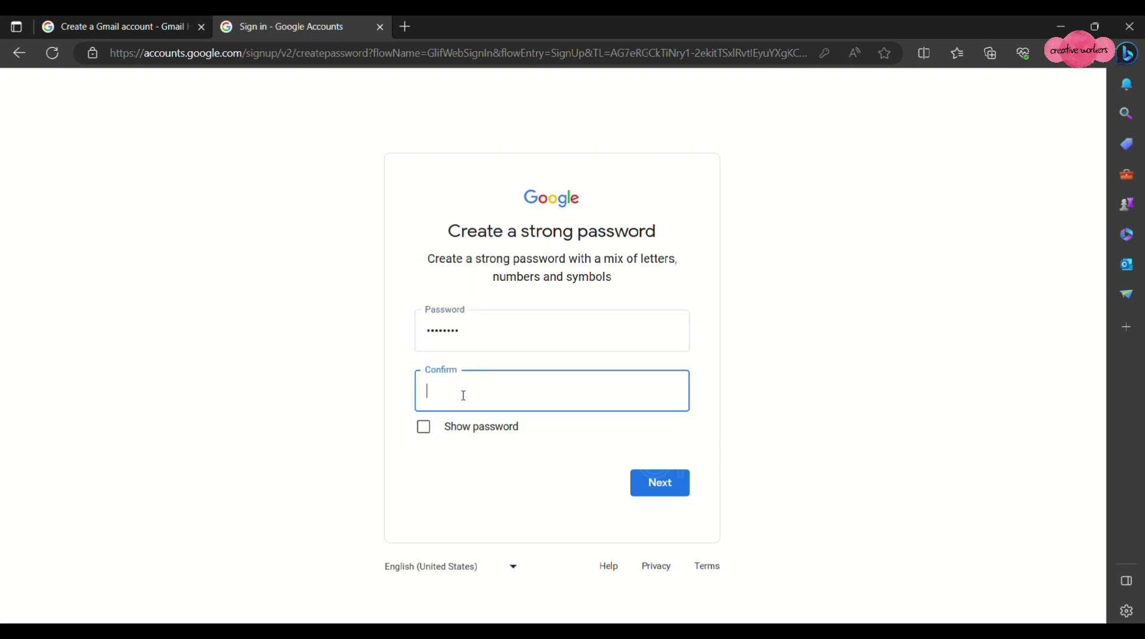
# Step: Submit the password and add the suggested recovery email address
pyautogui.click(664, 491)
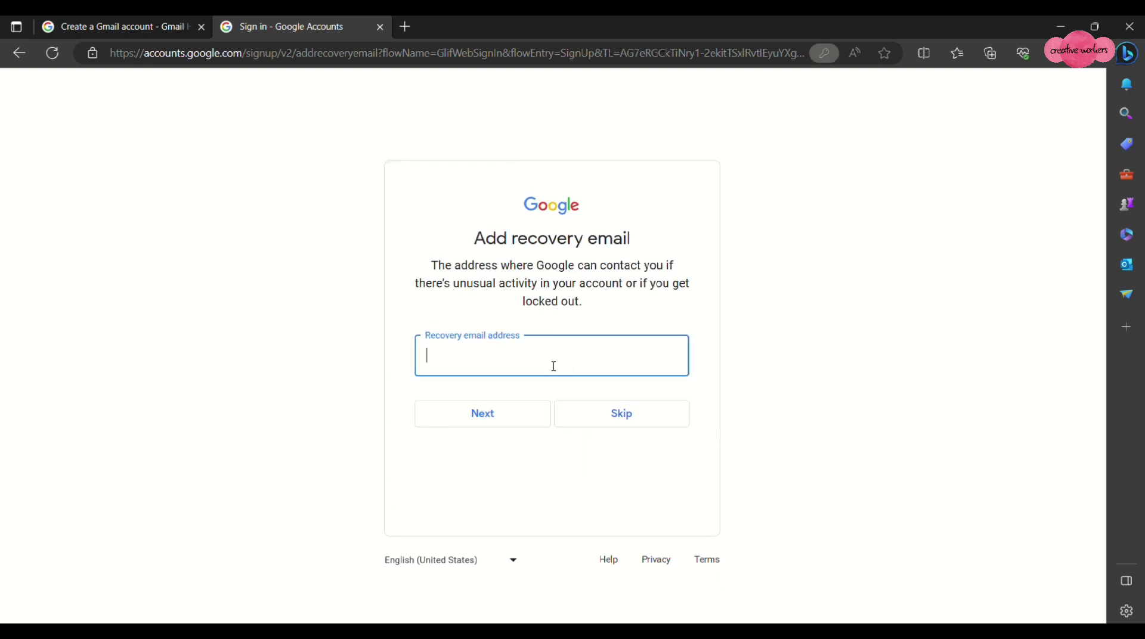
pyautogui.click(618, 300)
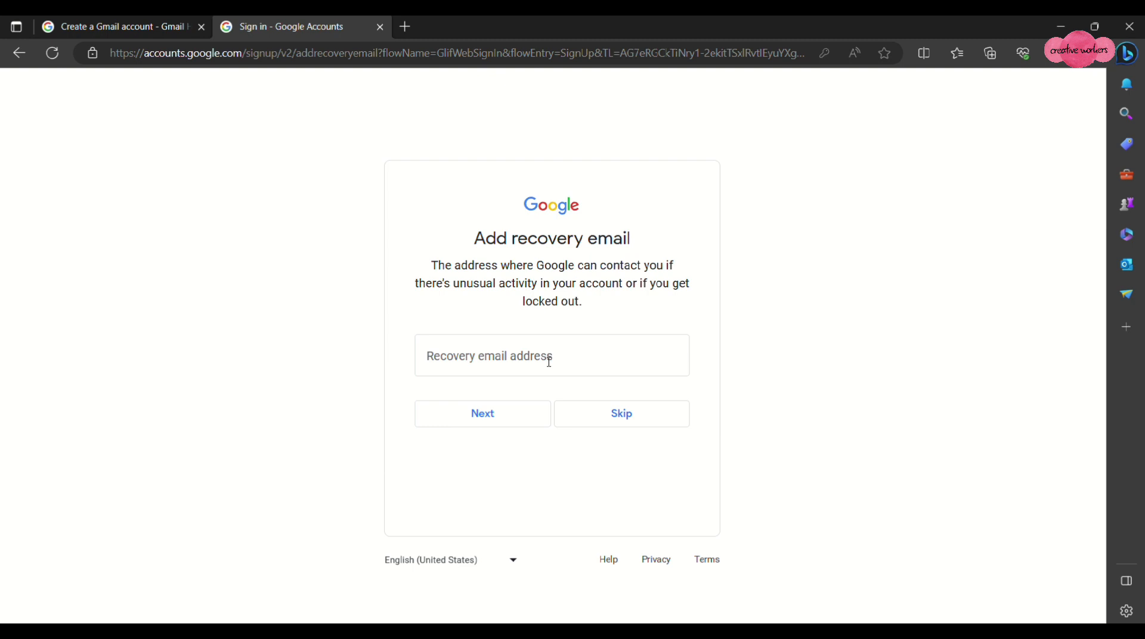
pyautogui.click(549, 362)
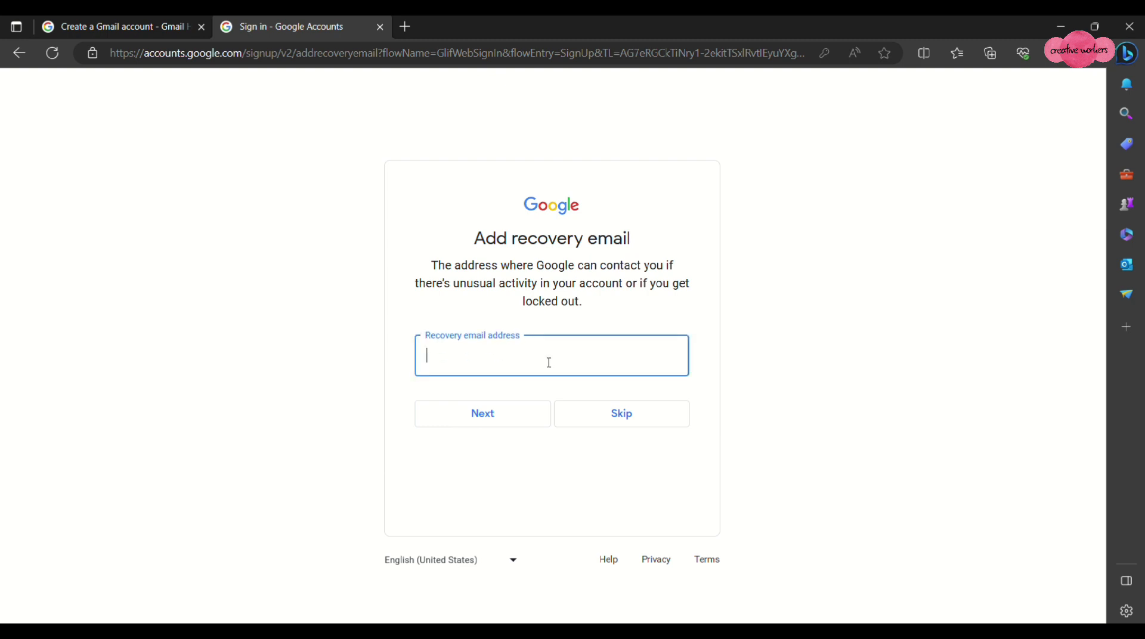
pyautogui.write('dee')
pyautogui.click(551, 412)
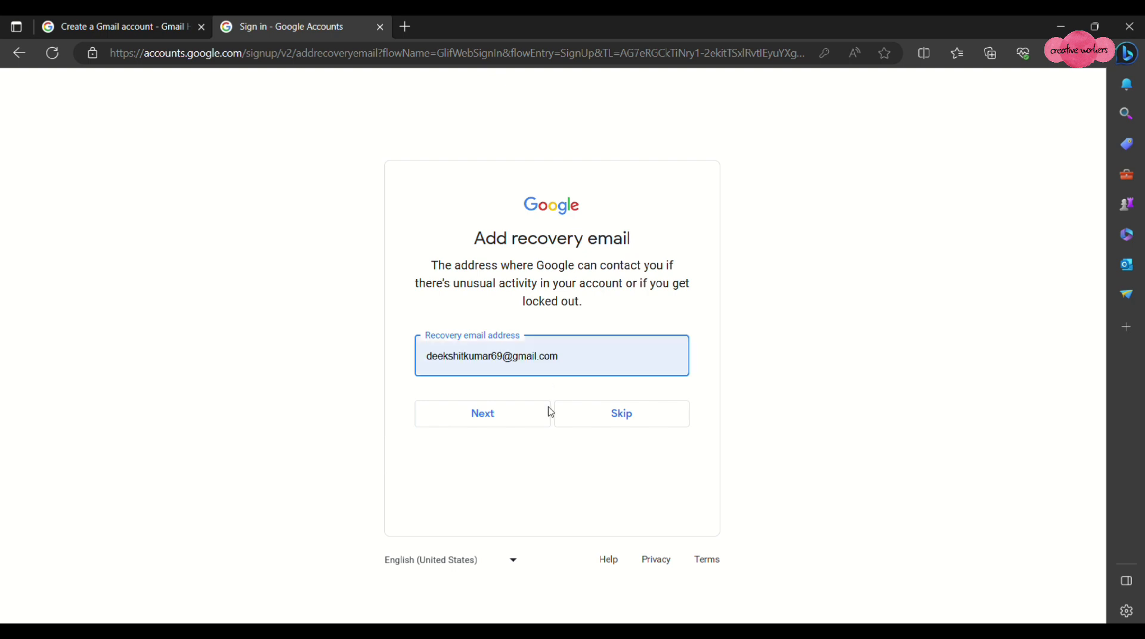
pyautogui.click(515, 419)
# Step: Verify the phone number with the texted 6-digit code, then skip the extra number uses
pyautogui.click(583, 297)
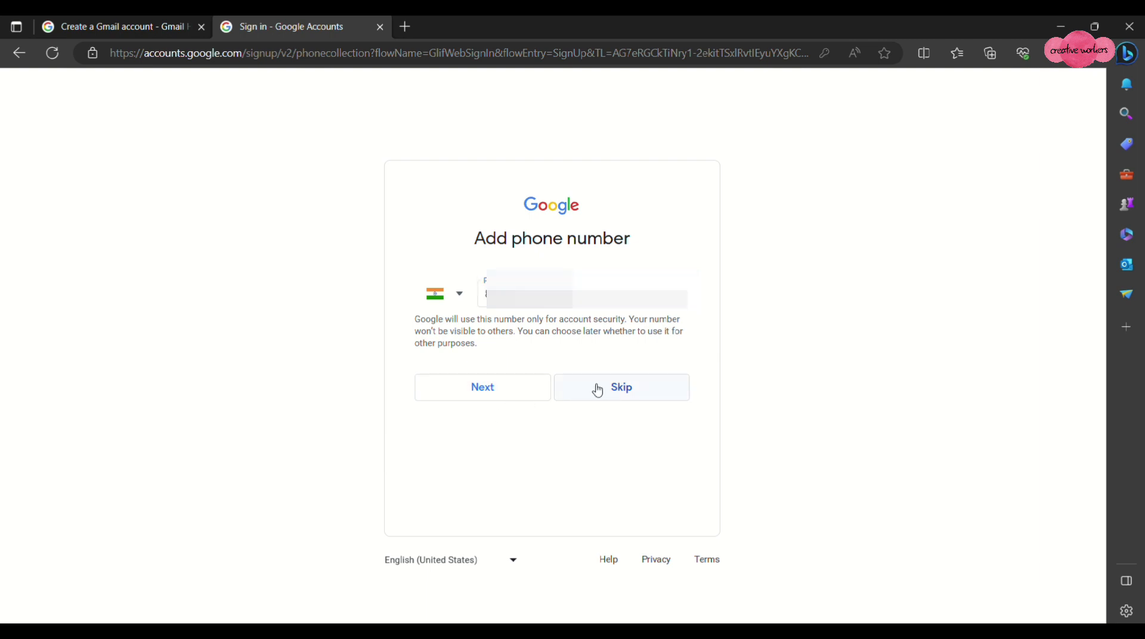
pyautogui.click(539, 394)
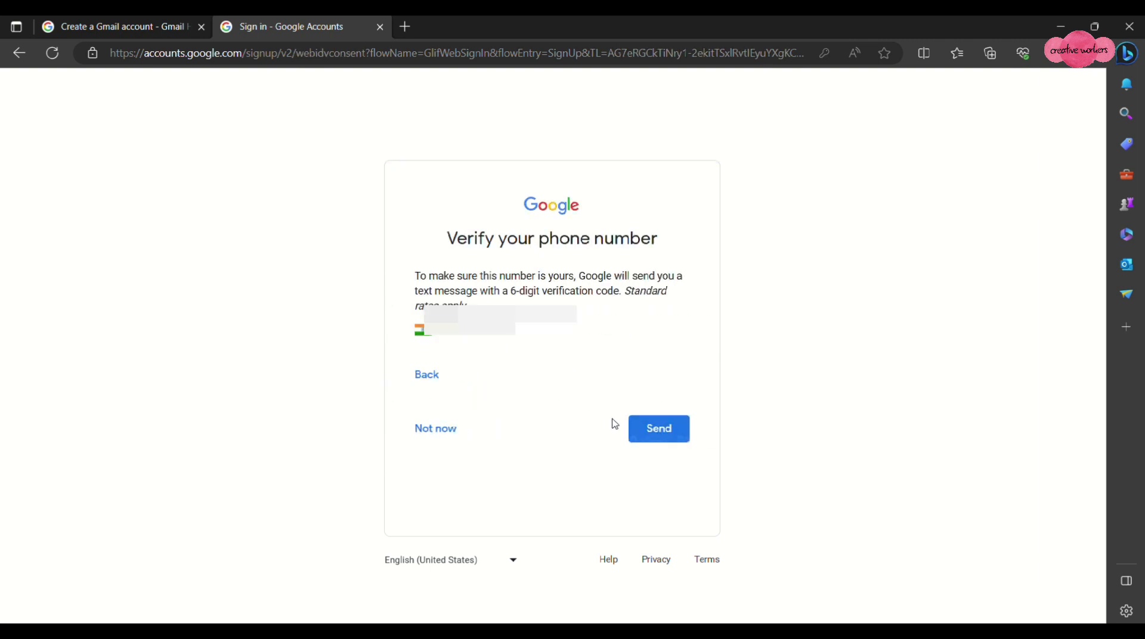
pyautogui.click(662, 438)
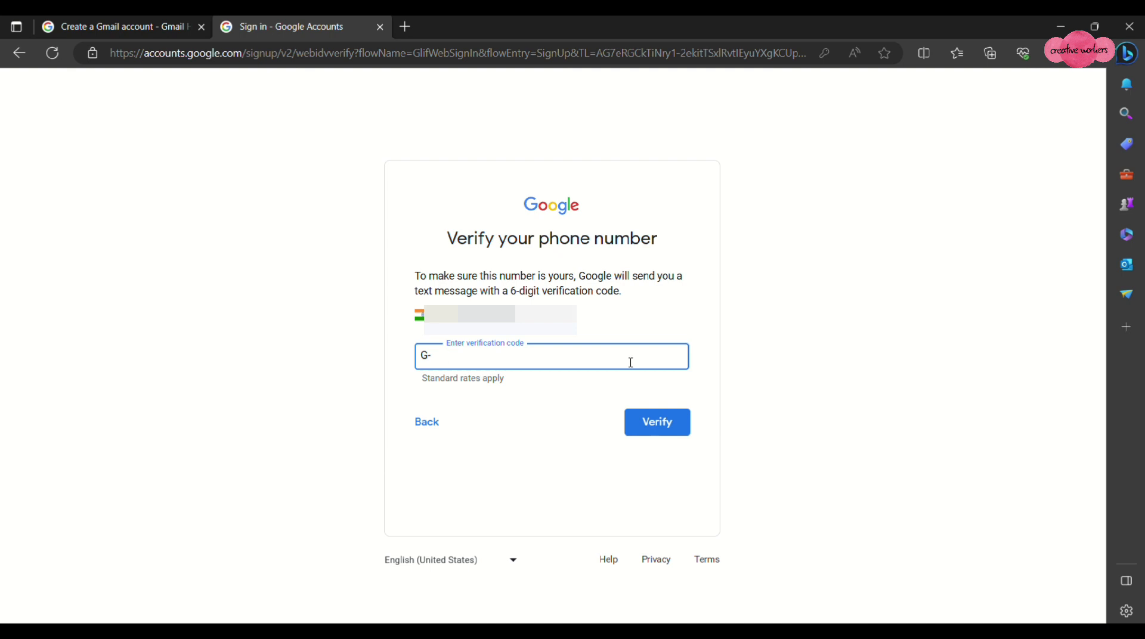
pyautogui.click(647, 420)
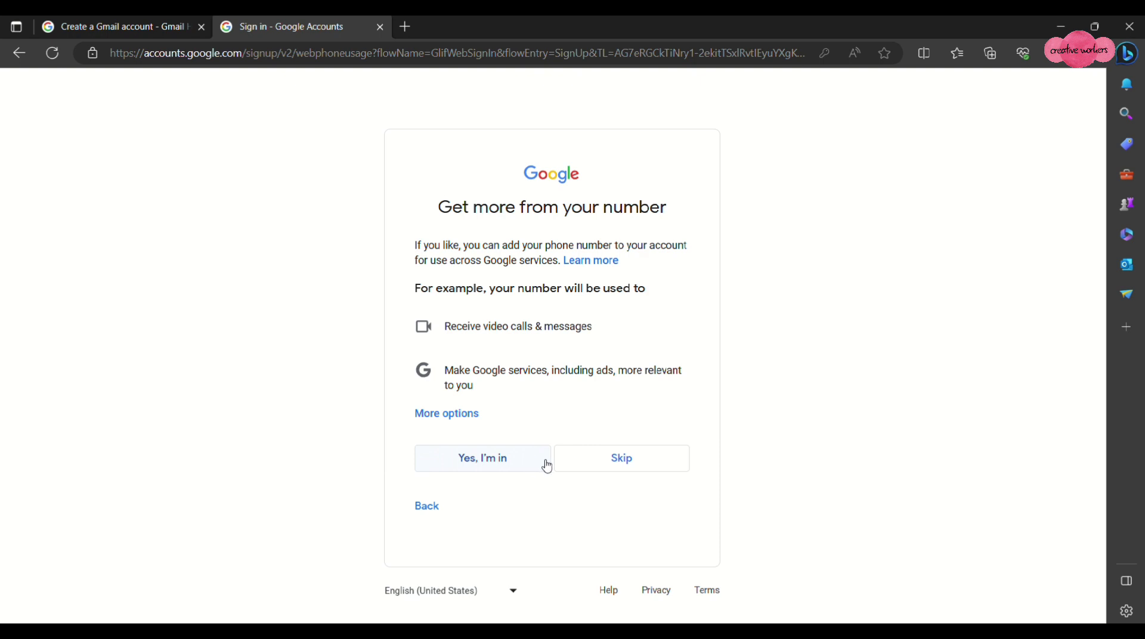
pyautogui.click(625, 460)
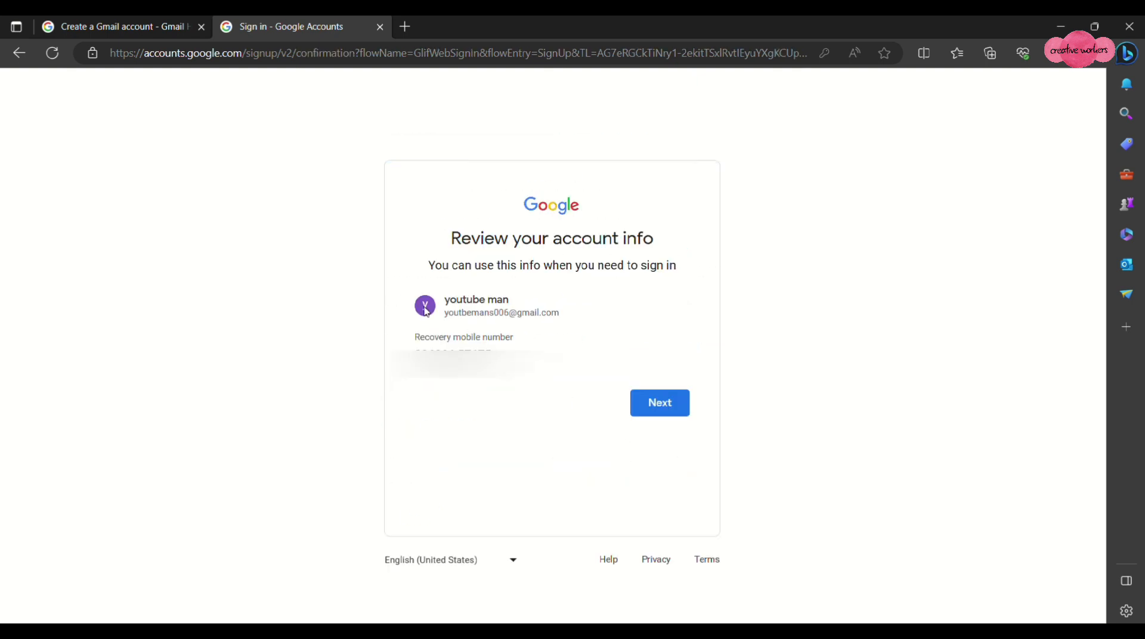
# Step: Confirm the reviewed account info and agree to Google's Privacy and Terms
pyautogui.moveTo(451, 319); pyautogui.dragTo(555, 320)
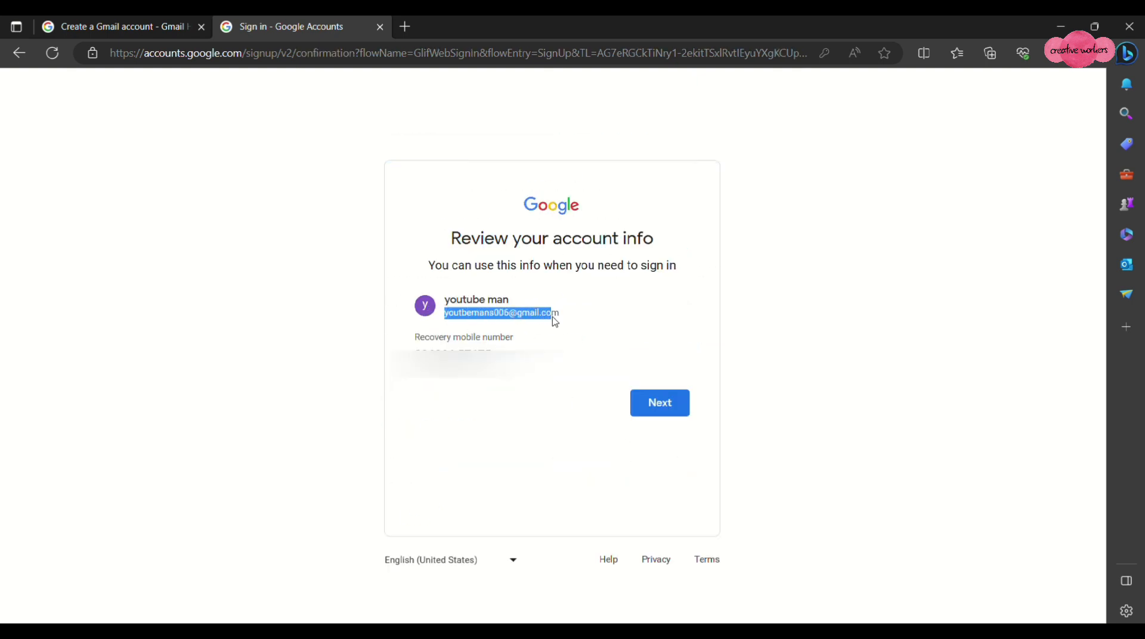
pyautogui.click(555, 319)
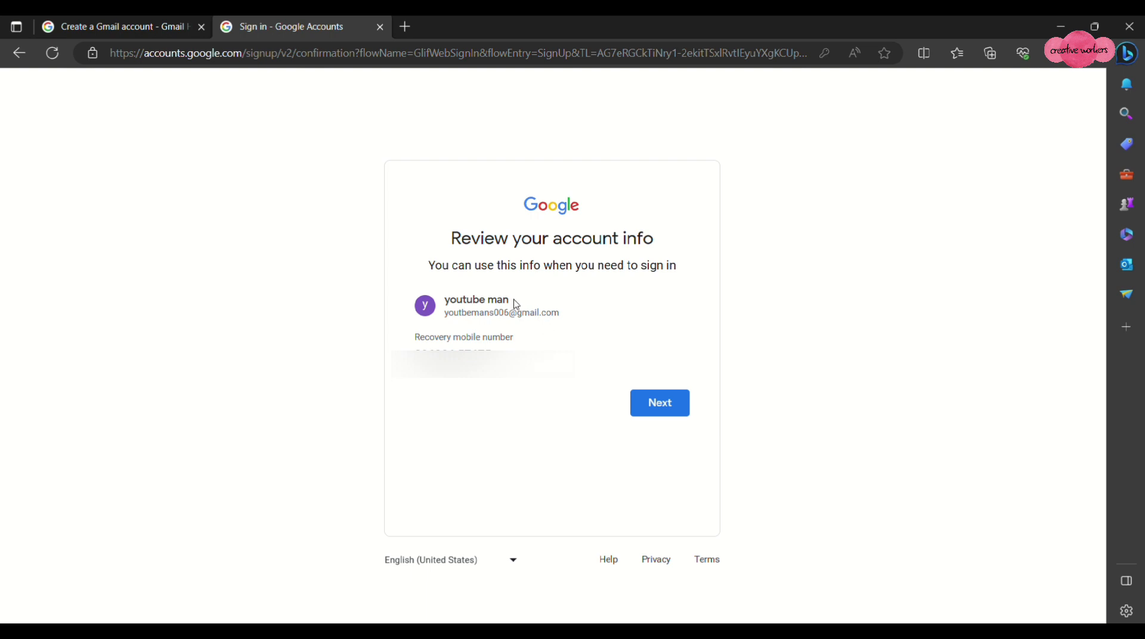
pyautogui.moveTo(513, 300); pyautogui.dragTo(445, 299)
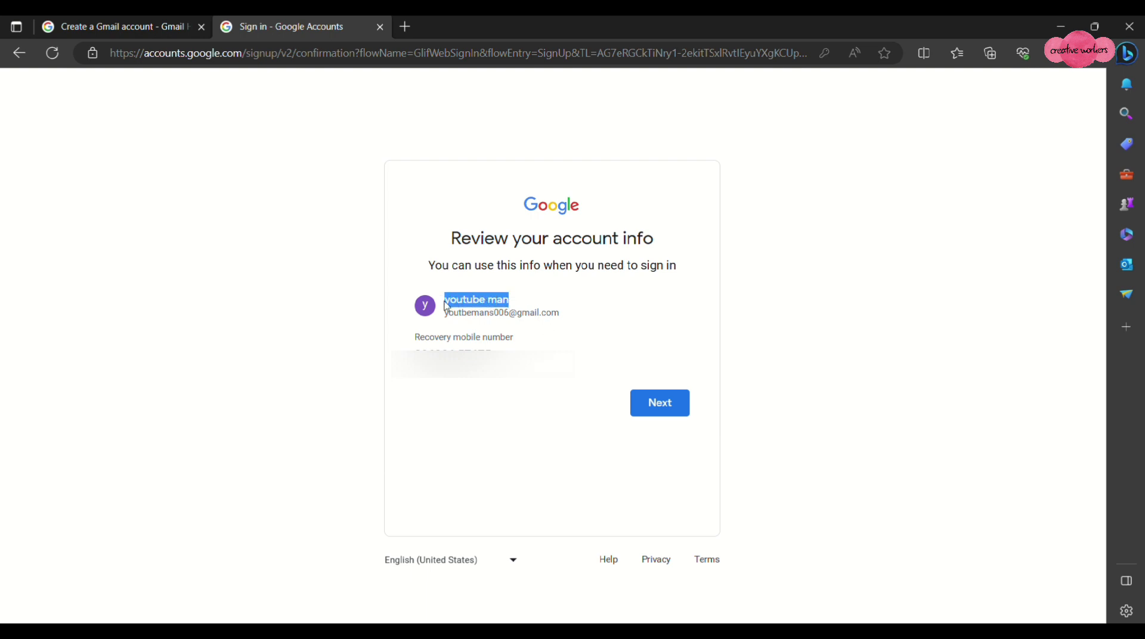
pyautogui.click(648, 413)
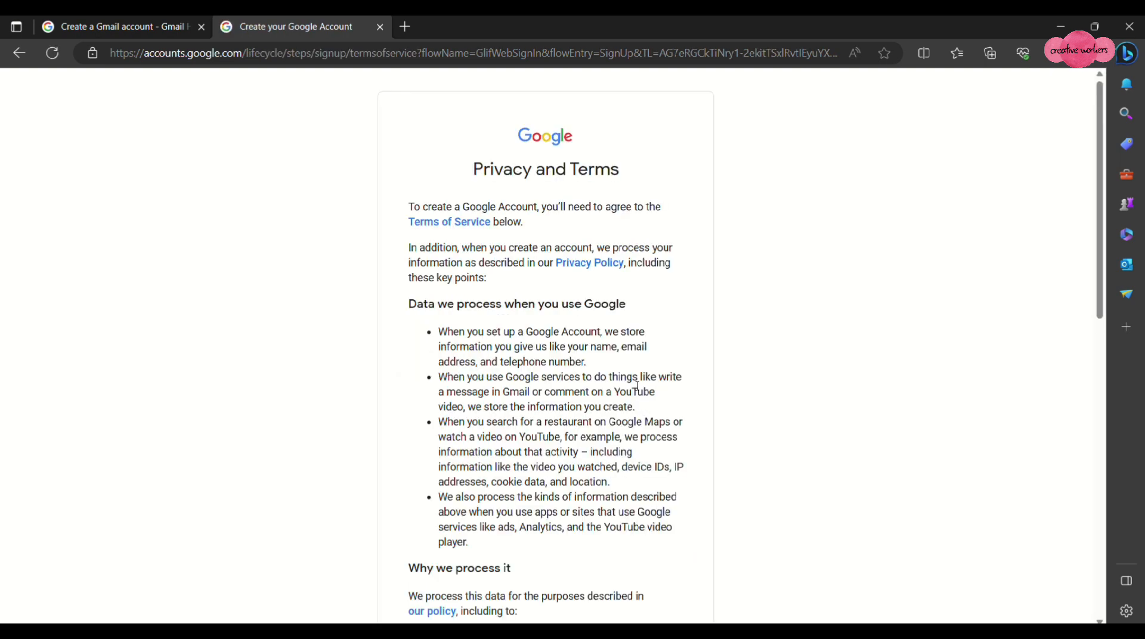
pyautogui.scroll(-10, 641, 409)
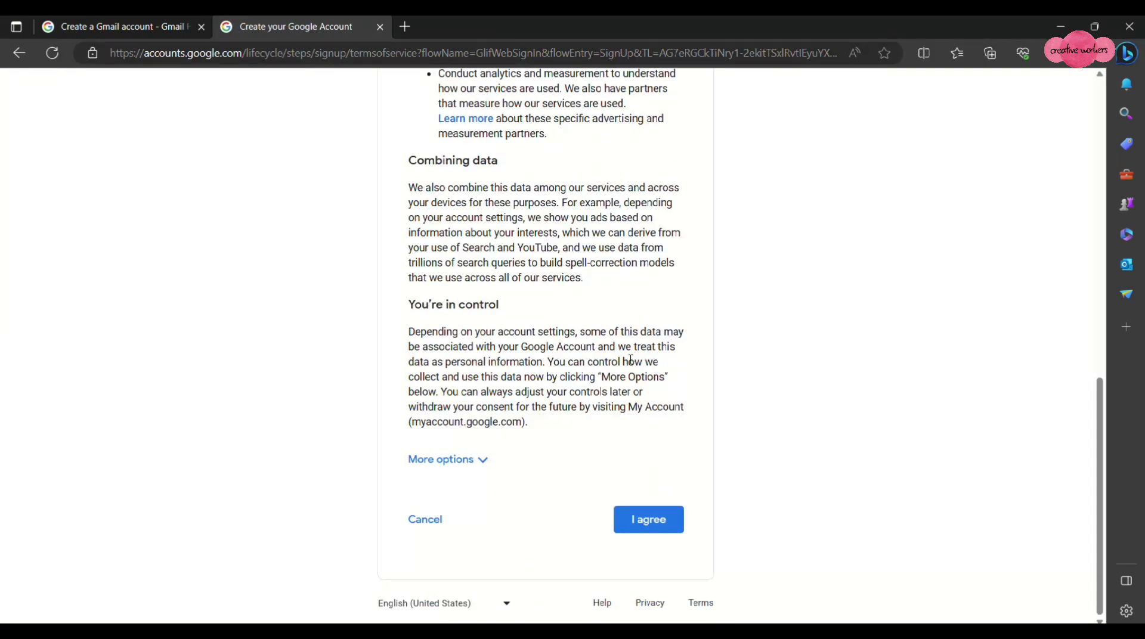
pyautogui.click(651, 520)
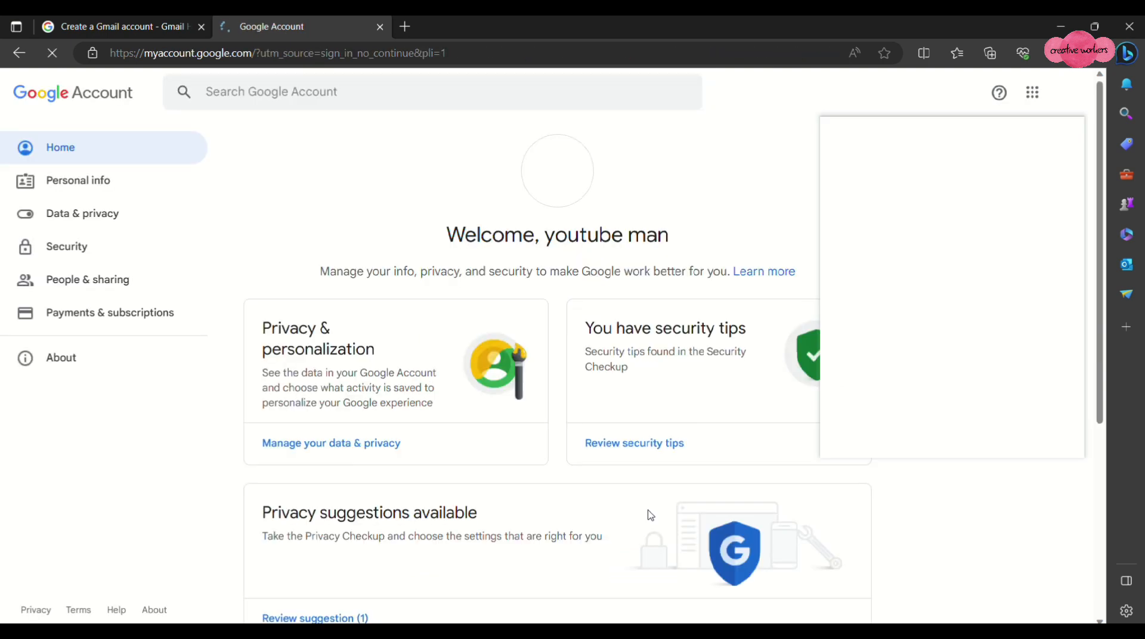
# Step: Close the Google apps panel and browse the Personal info page
pyautogui.click(758, 168)
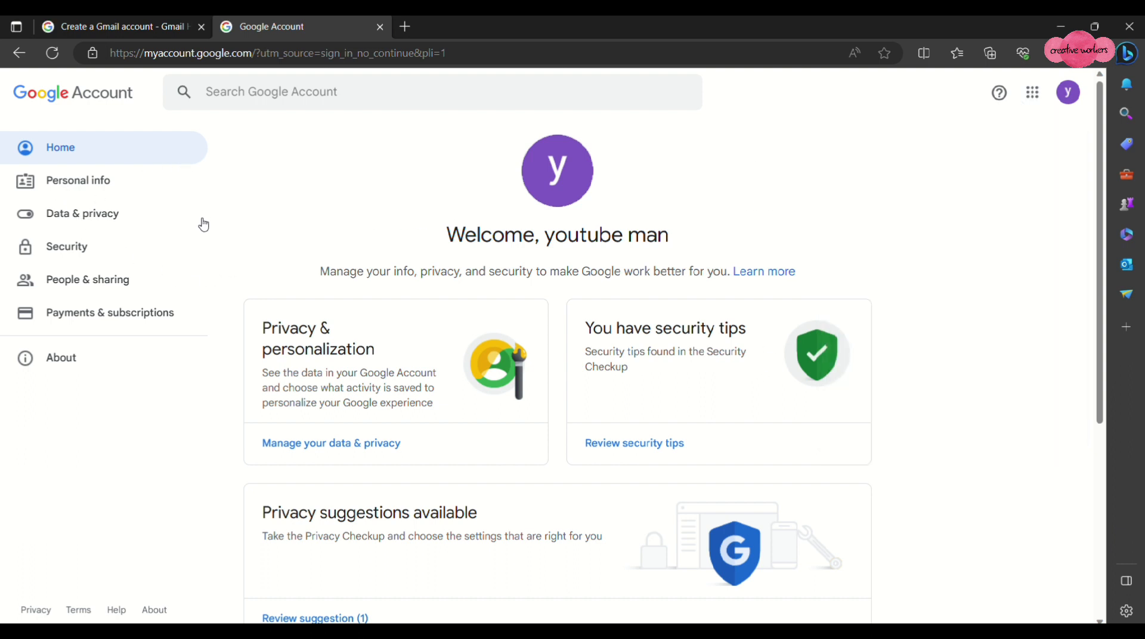
pyautogui.click(78, 192)
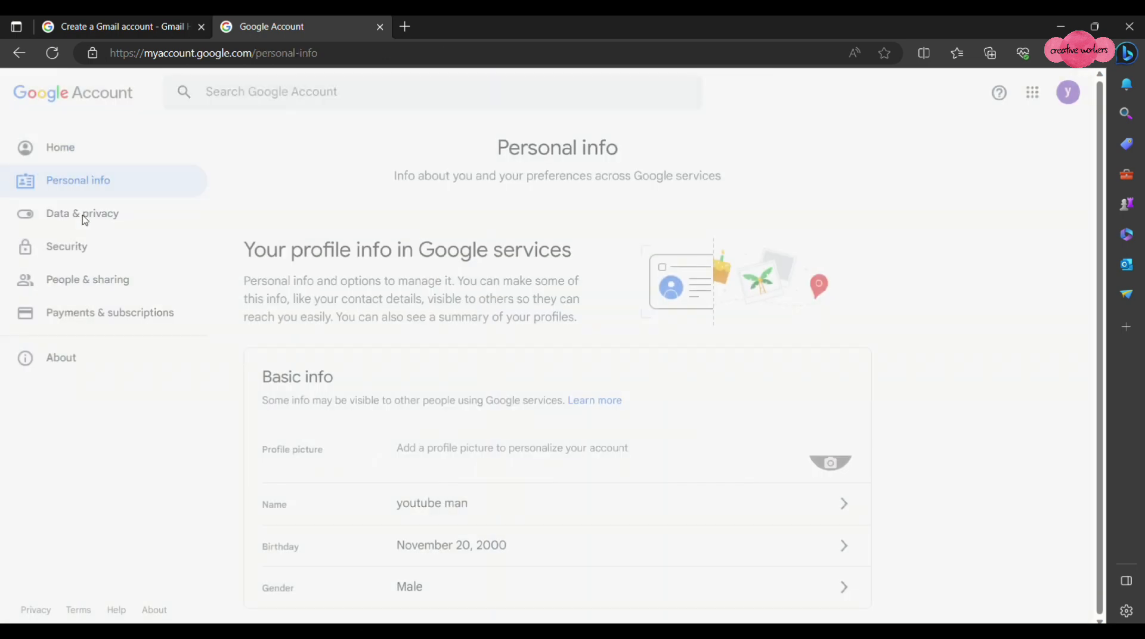
pyautogui.scroll(-3, 394, 276)
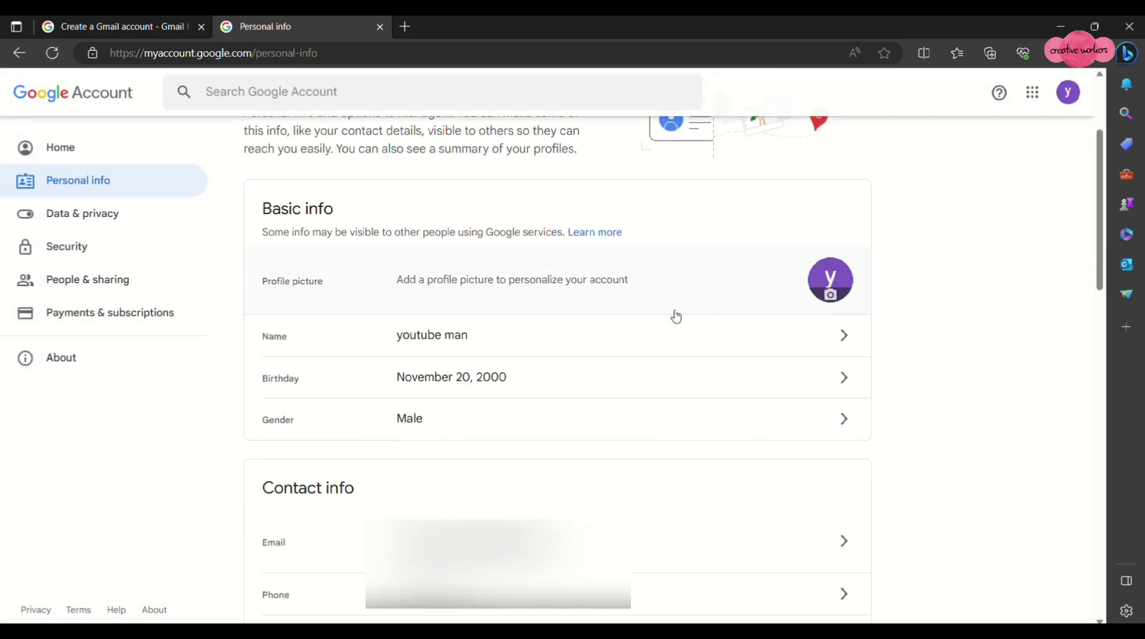
pyautogui.scroll(-12, 453, 417)
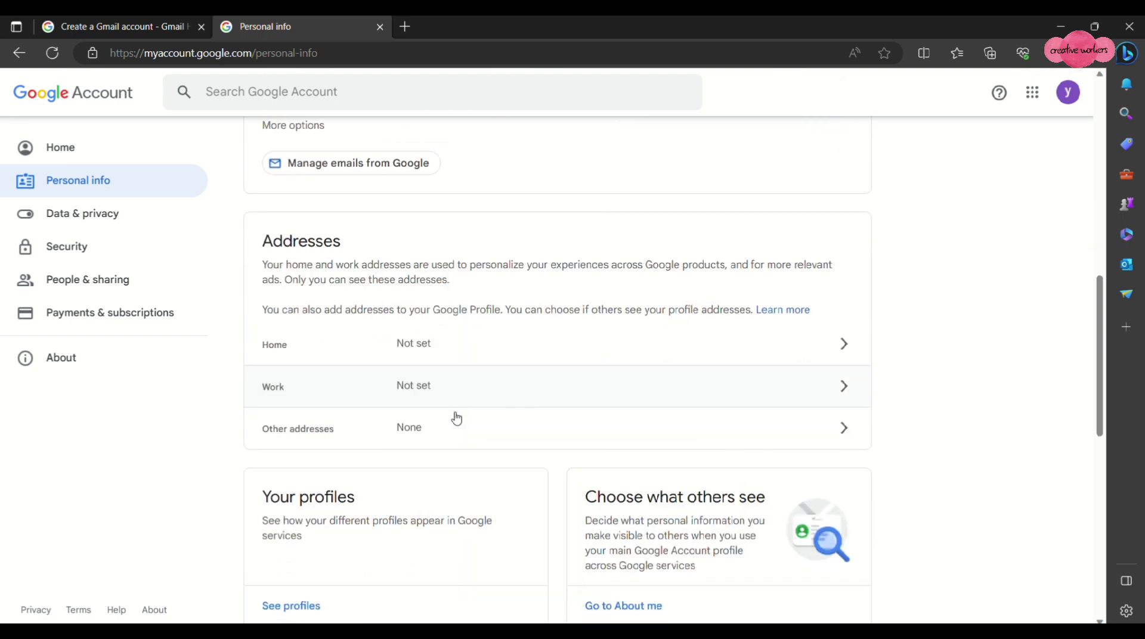
pyautogui.scroll(-4, 452, 417)
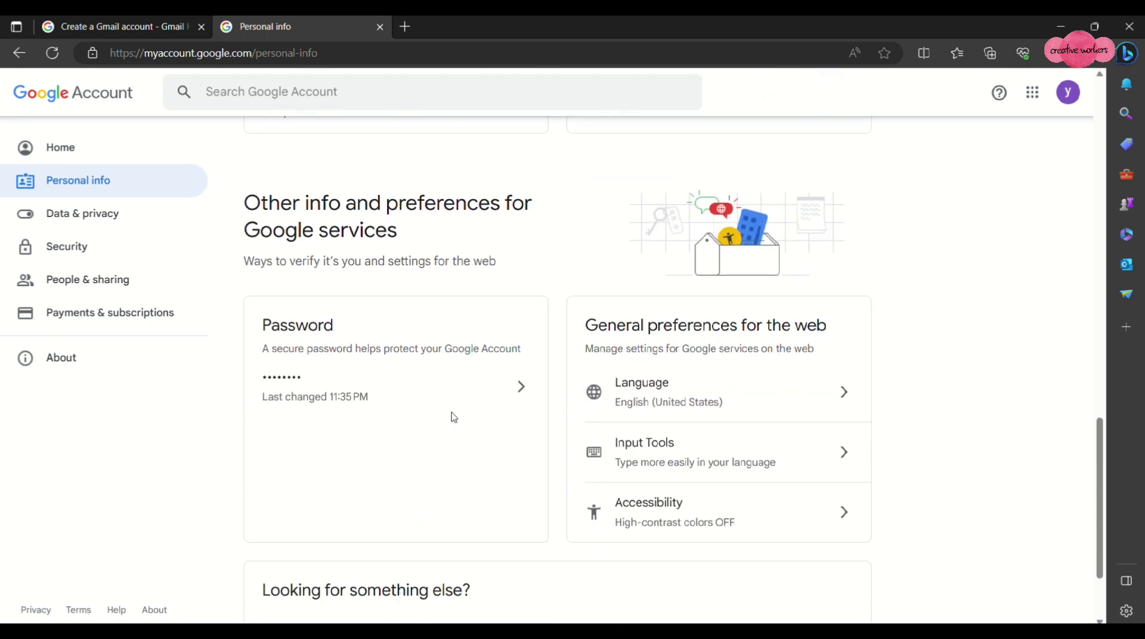
pyautogui.scroll(6, 450, 411)
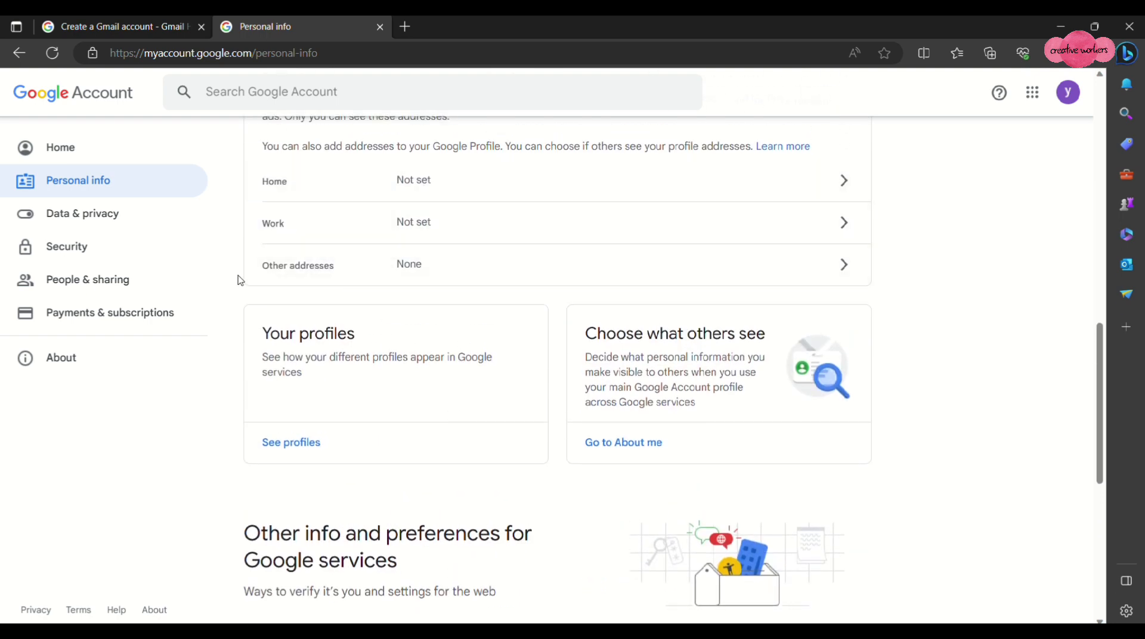
# Step: Go through Data & privacy to the Security page's sign-in options
pyautogui.click(122, 227)
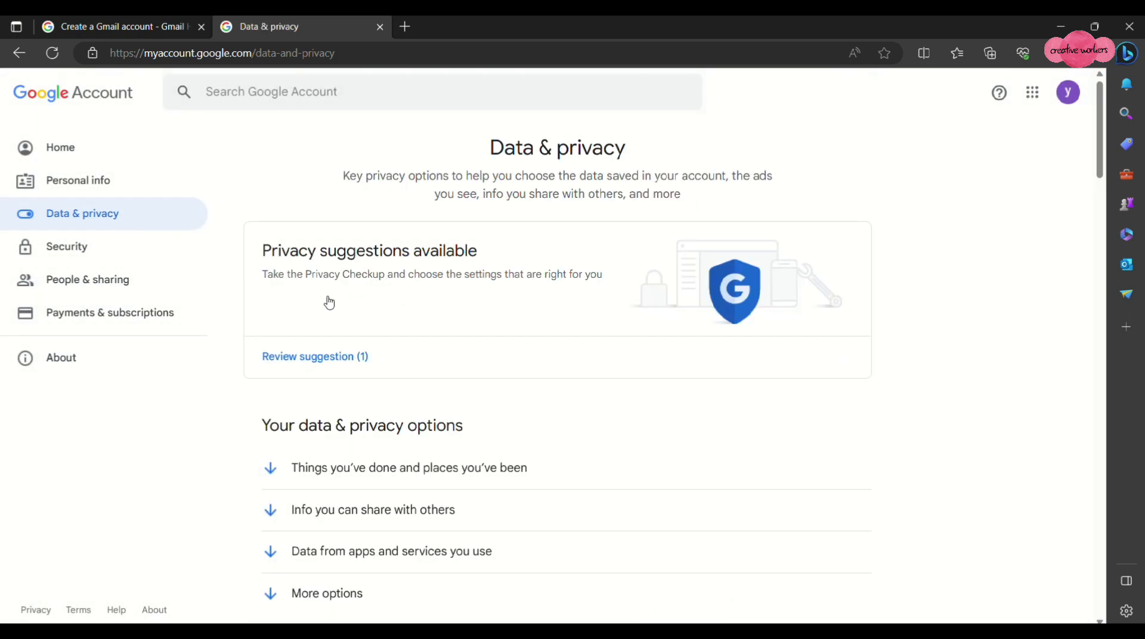
pyautogui.scroll(-10, 515, 341)
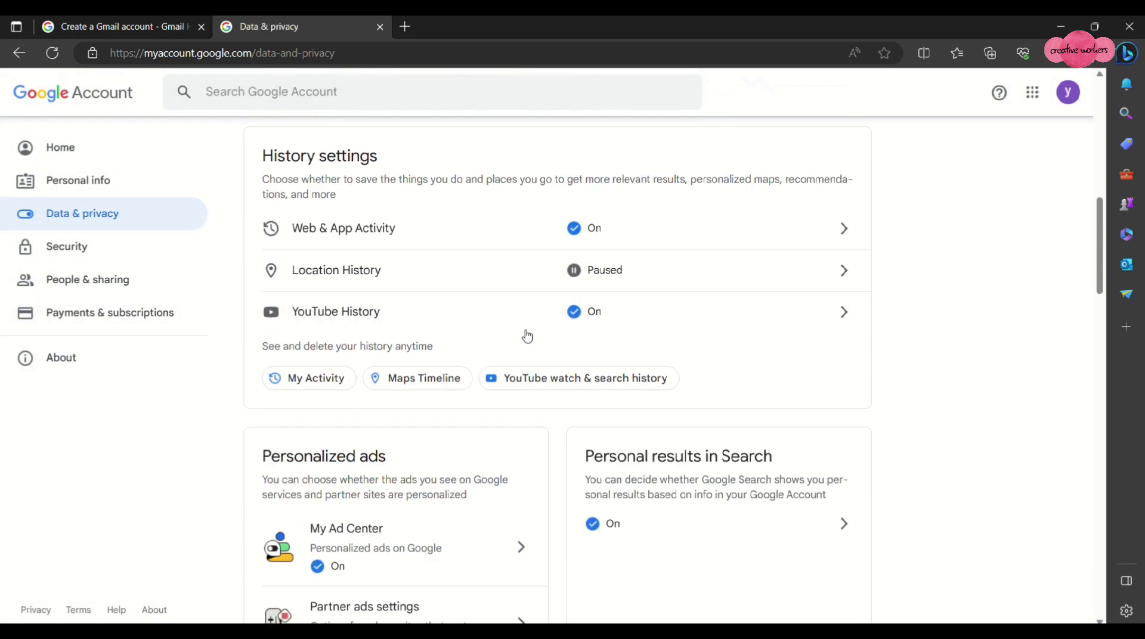
pyautogui.scroll(-1, 388, 407)
pyautogui.scroll(-6, 388, 408)
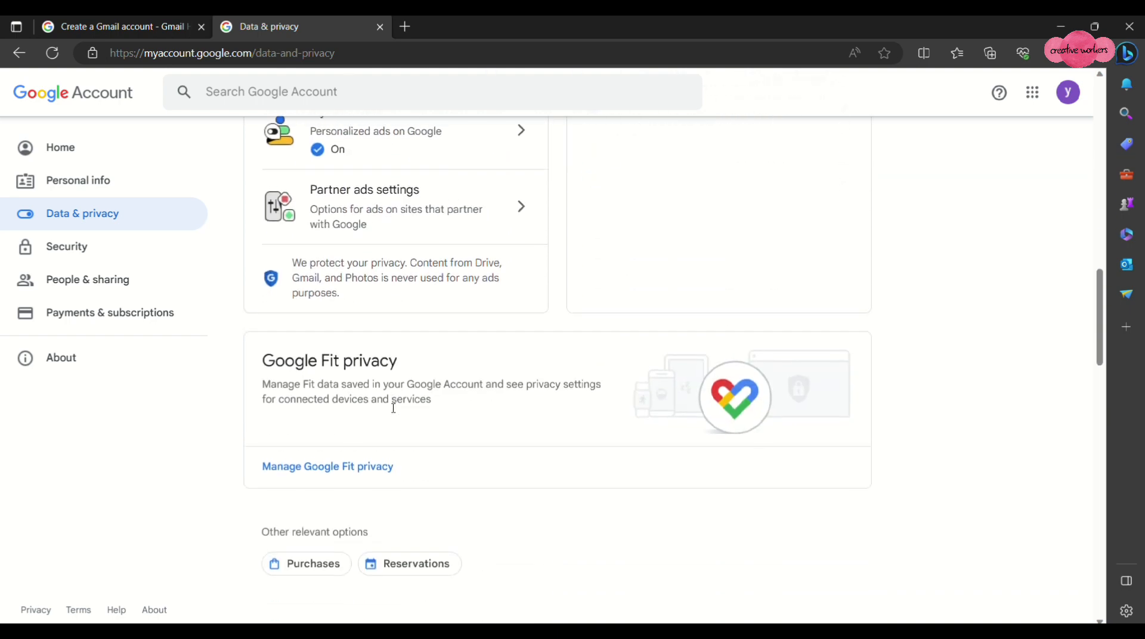
pyautogui.scroll(-6, 391, 406)
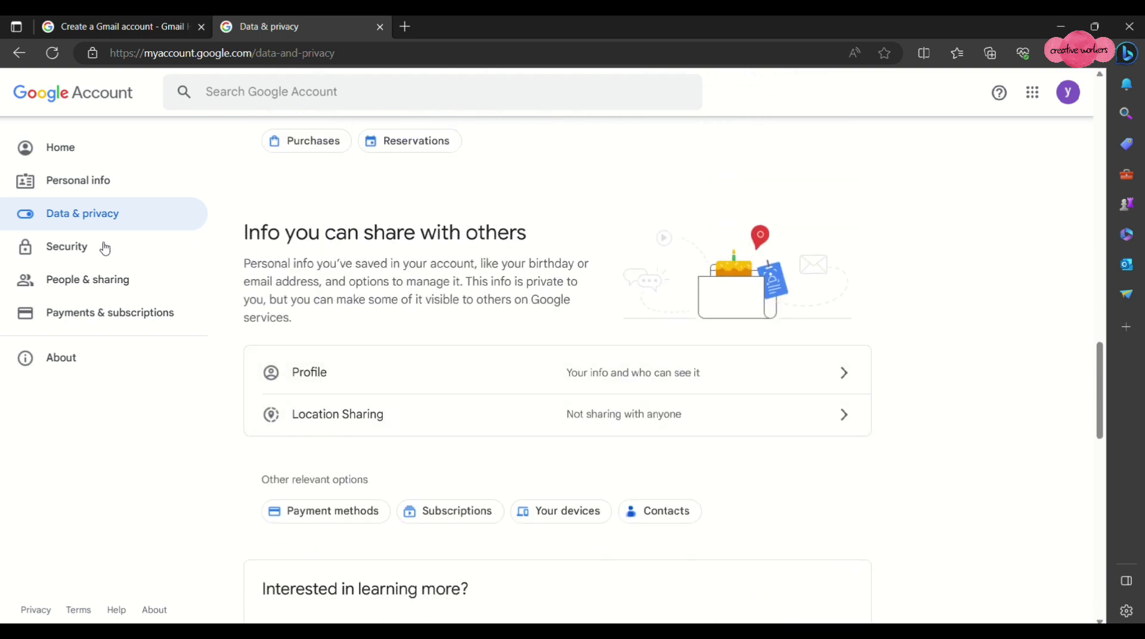
pyautogui.click(102, 250)
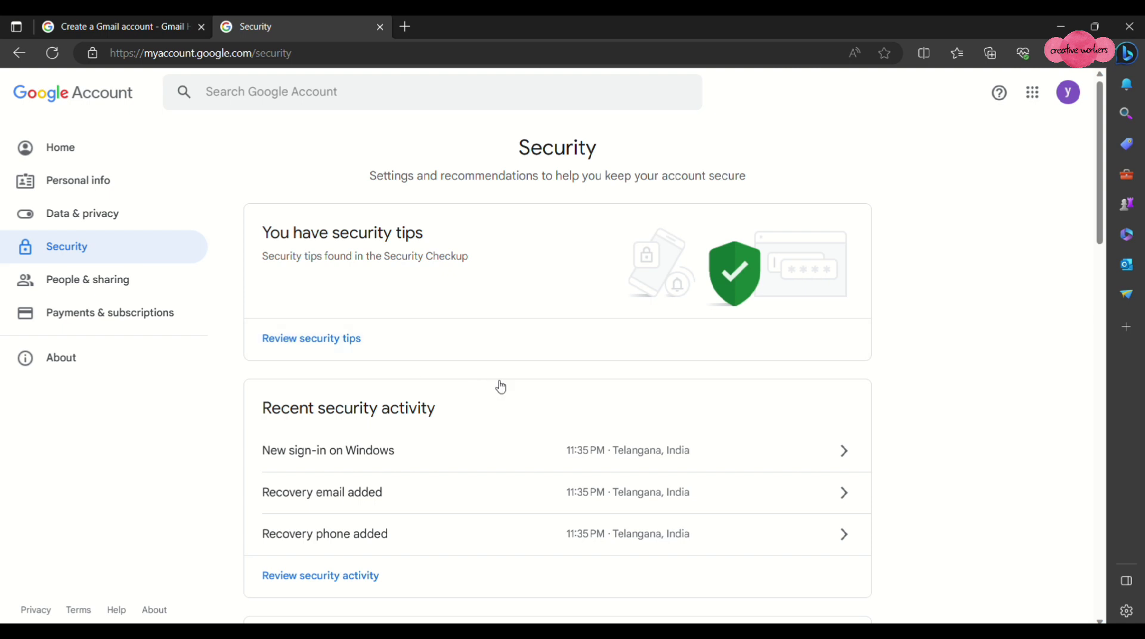
pyautogui.scroll(-7, 556, 415)
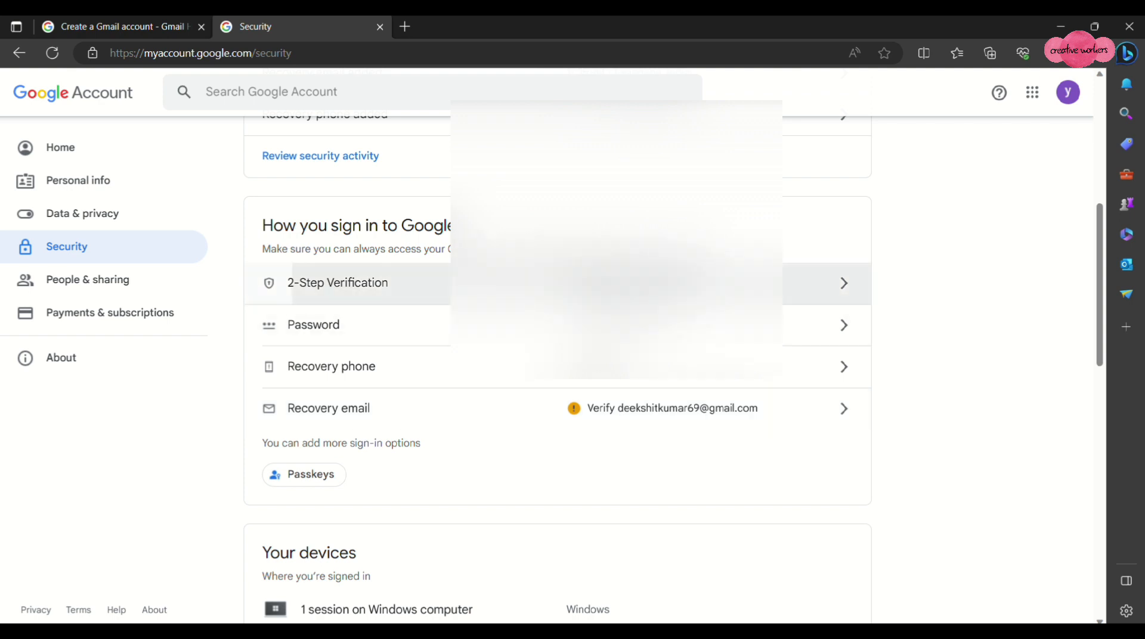
# Step: Start 2-Step Verification setup and have a code sent to the phone number
pyautogui.click(689, 284)
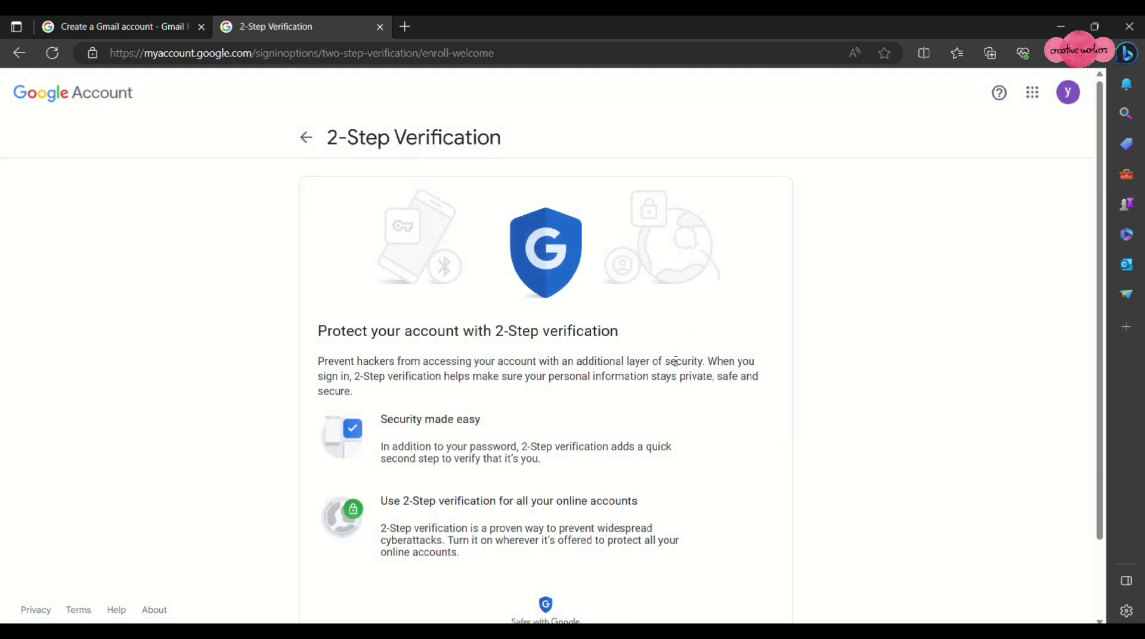
pyautogui.scroll(-2, 686, 333)
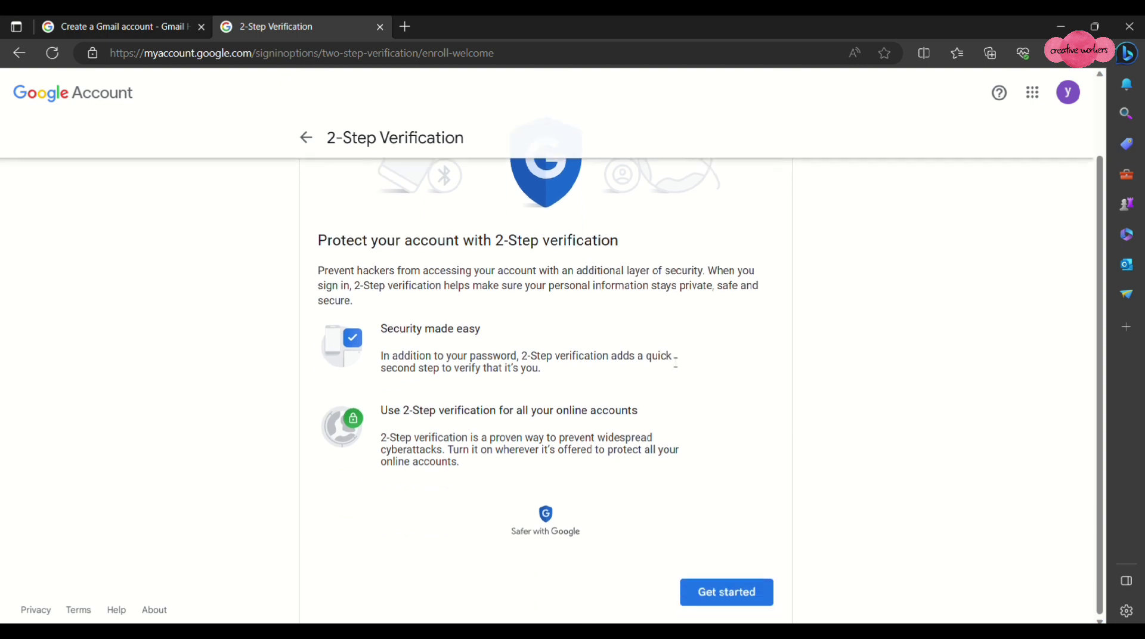
pyautogui.click(702, 601)
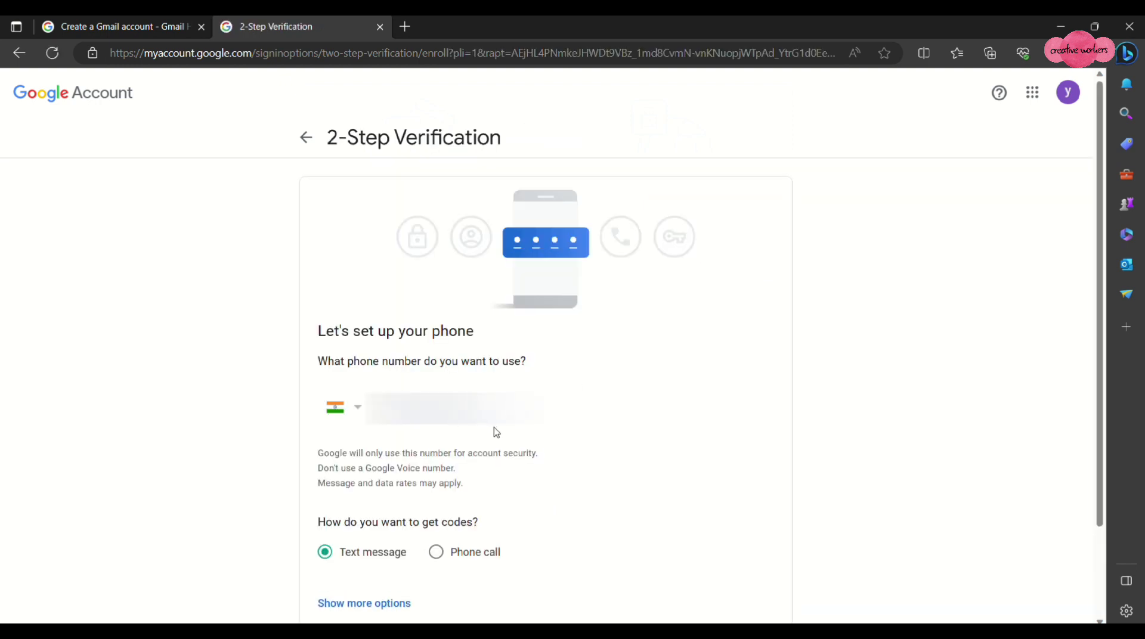
pyautogui.scroll(-2, 501, 439)
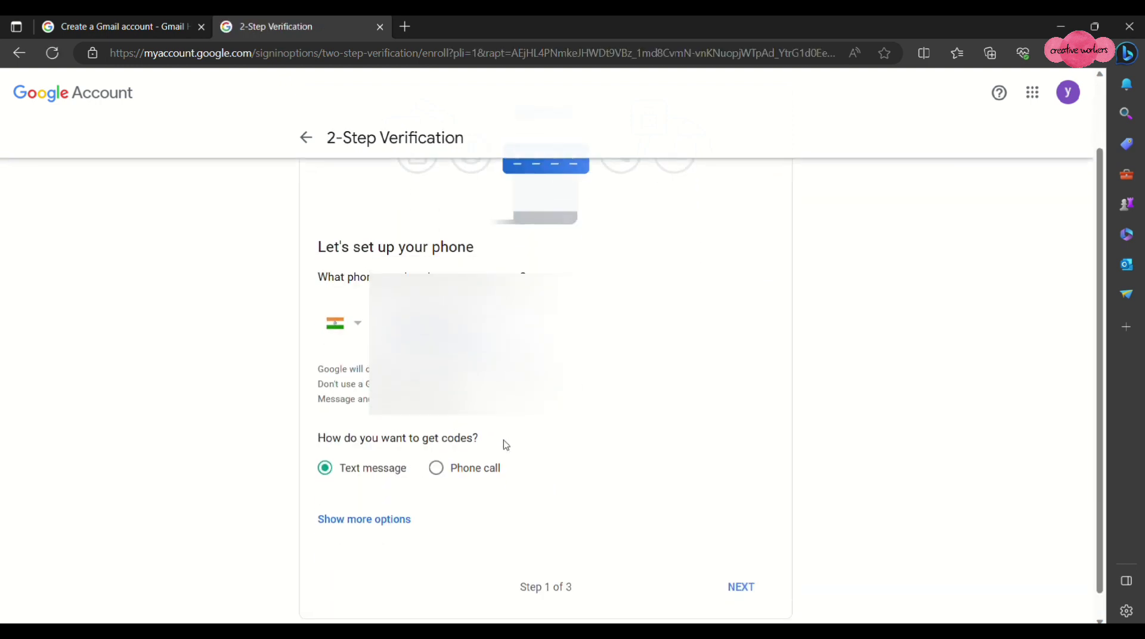
pyautogui.scroll(-1, 505, 443)
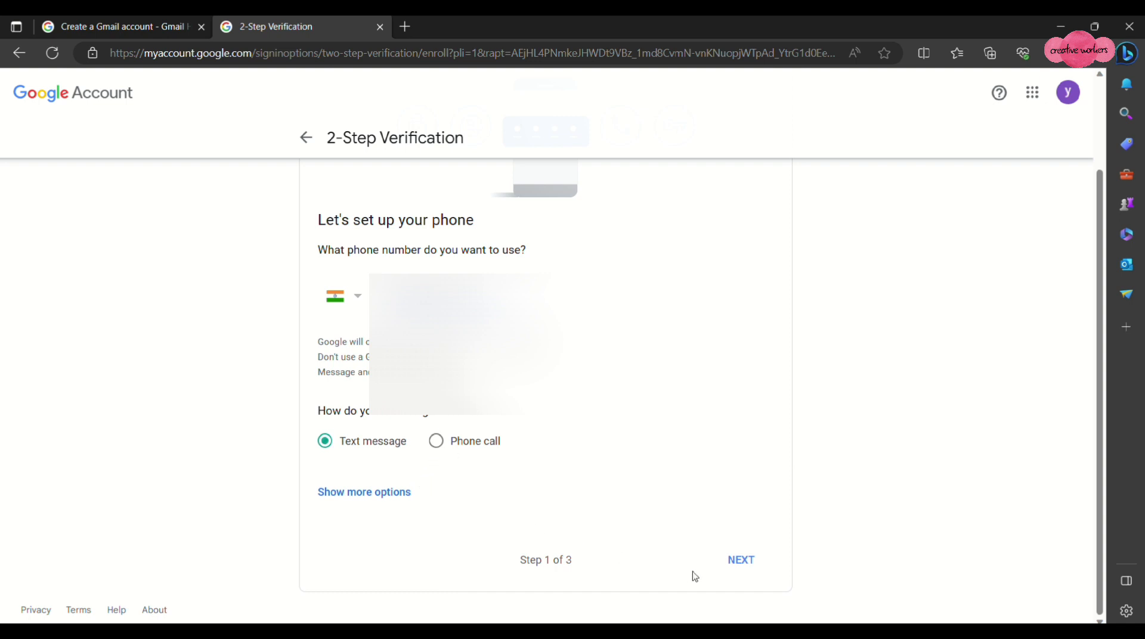
pyautogui.click(735, 570)
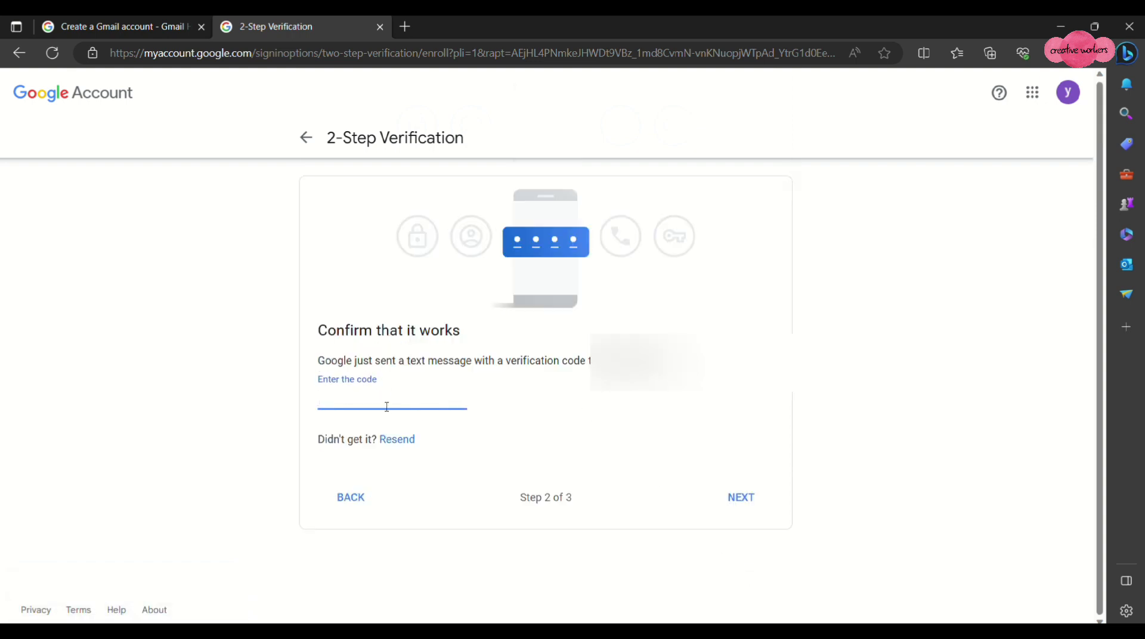
# Step: Enter the texted code and turn on 2-Step Verification
pyautogui.click(751, 510)
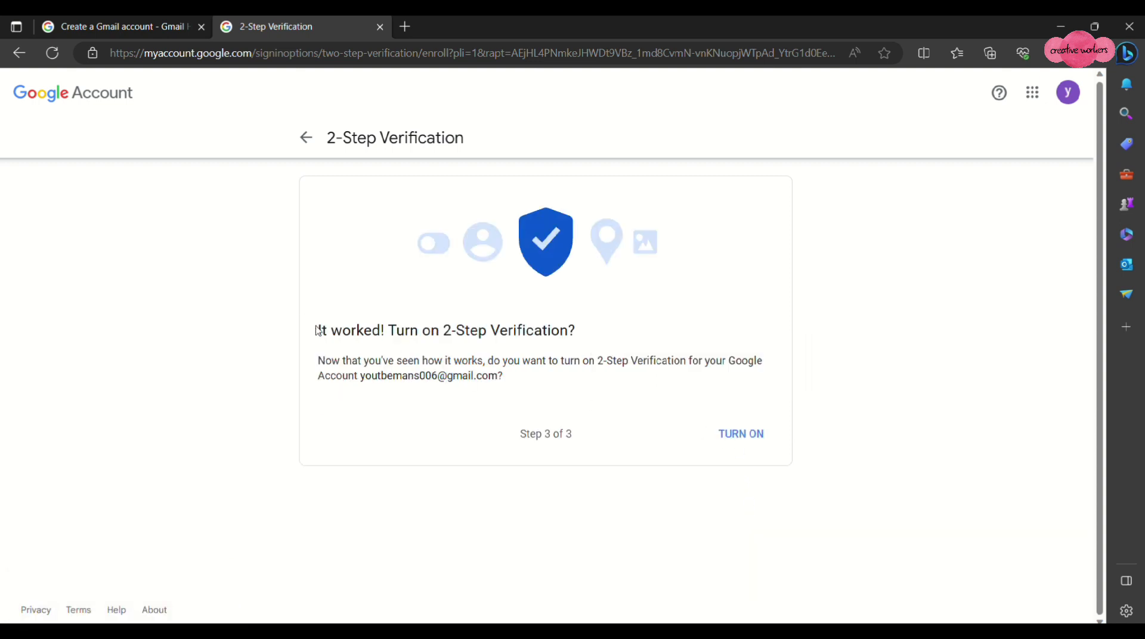
pyautogui.moveTo(317, 331); pyautogui.dragTo(587, 352)
pyautogui.click(643, 454)
pyautogui.click(722, 438)
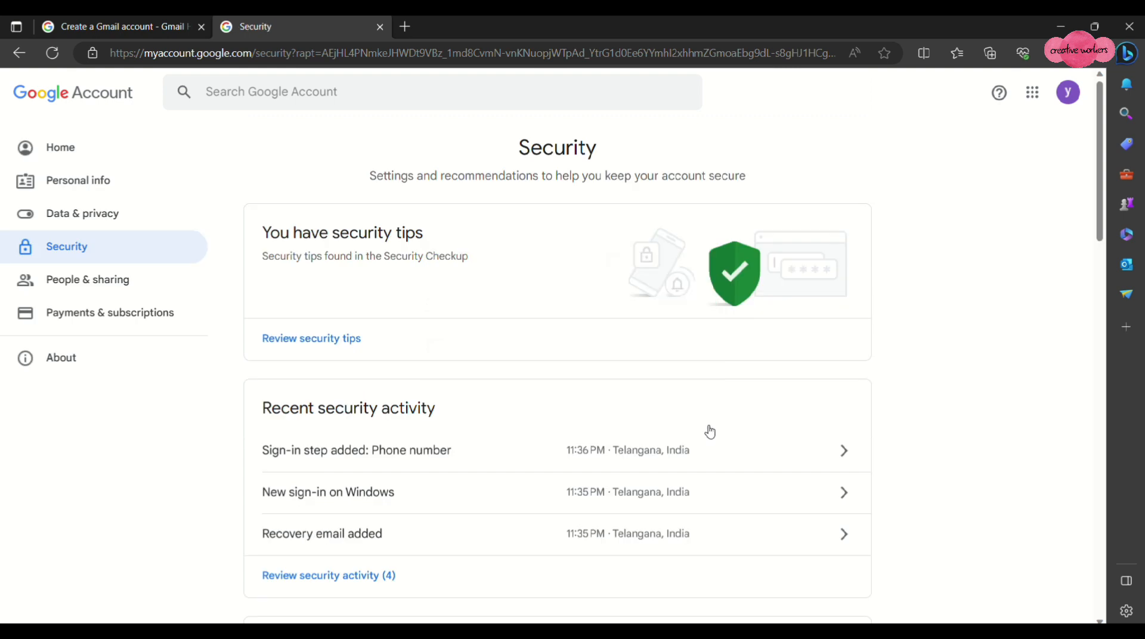
# Step: Review the Security page listing 2-Step Verification and one Windows device, then return to Home
pyautogui.scroll(-5, 733, 404)
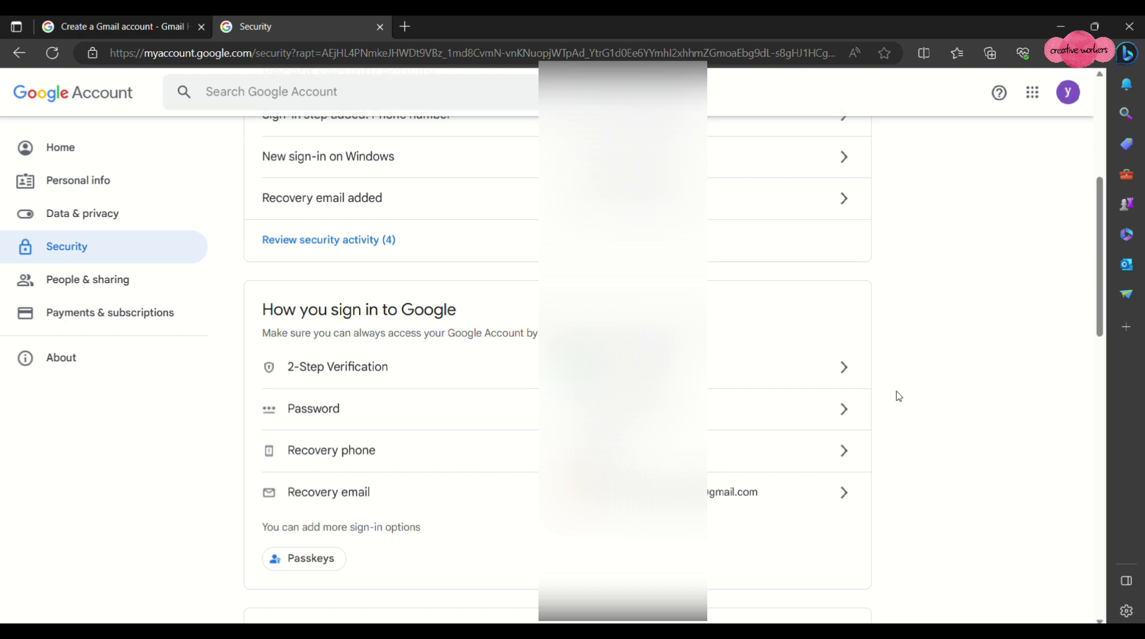
pyautogui.scroll(-6, 691, 419)
pyautogui.scroll(-1, 691, 419)
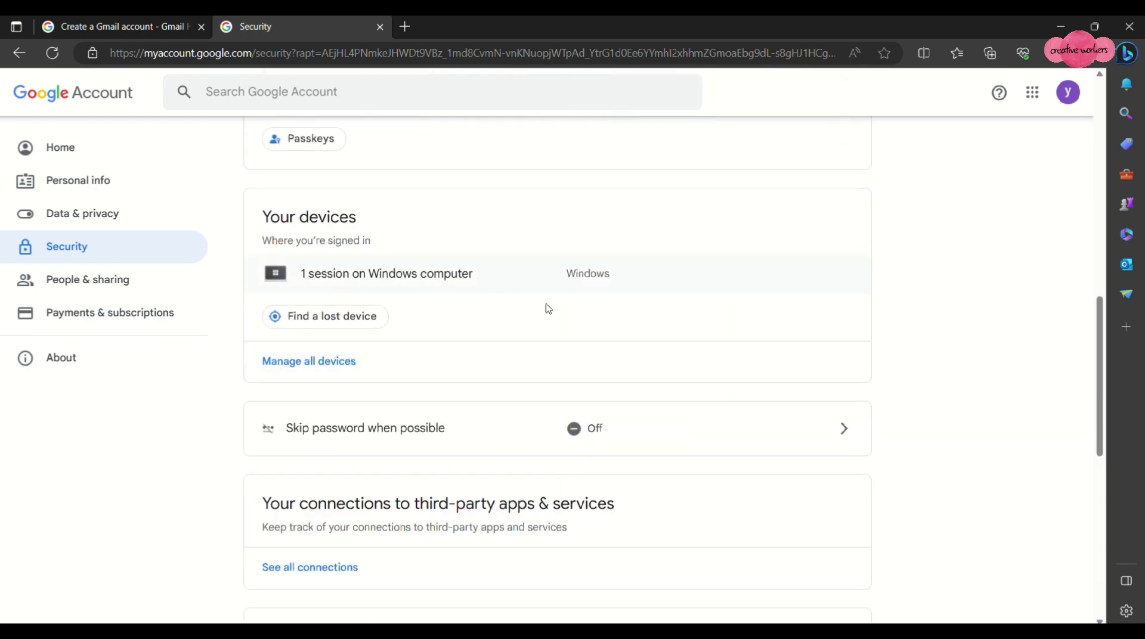
pyautogui.scroll(-5, 621, 355)
pyautogui.scroll(-3, 629, 359)
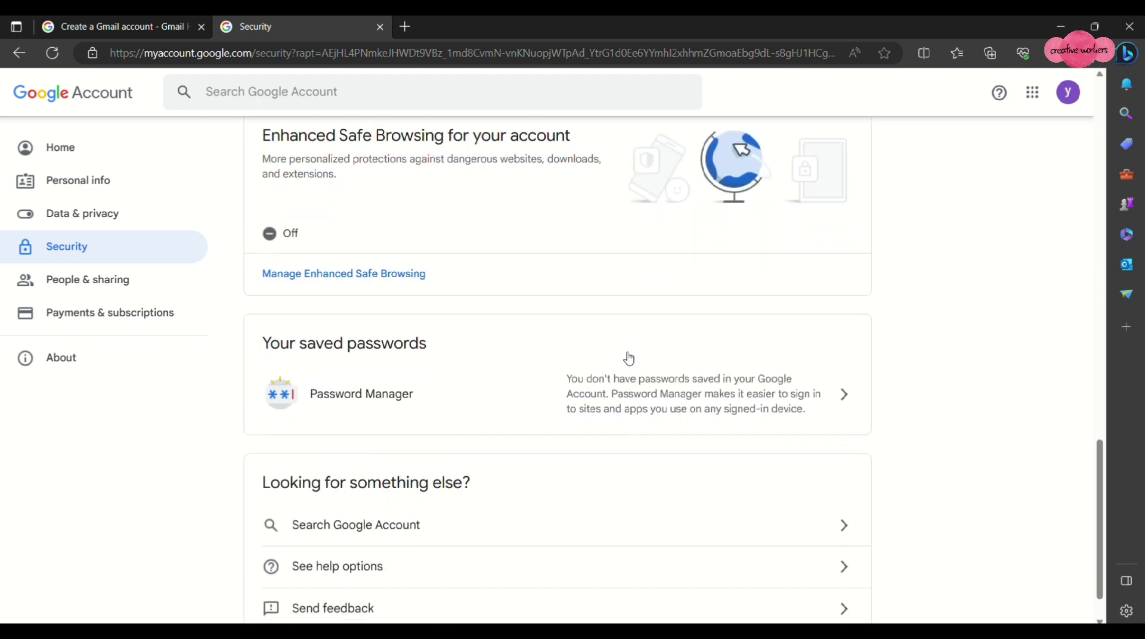
pyautogui.scroll(8, 629, 359)
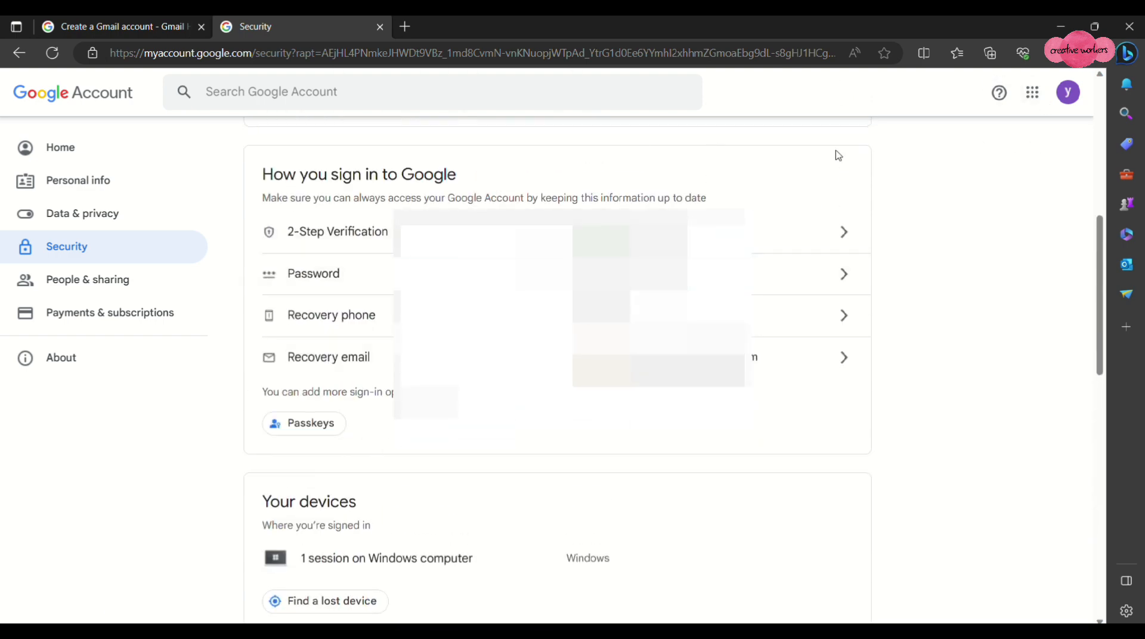
pyautogui.click(95, 149)
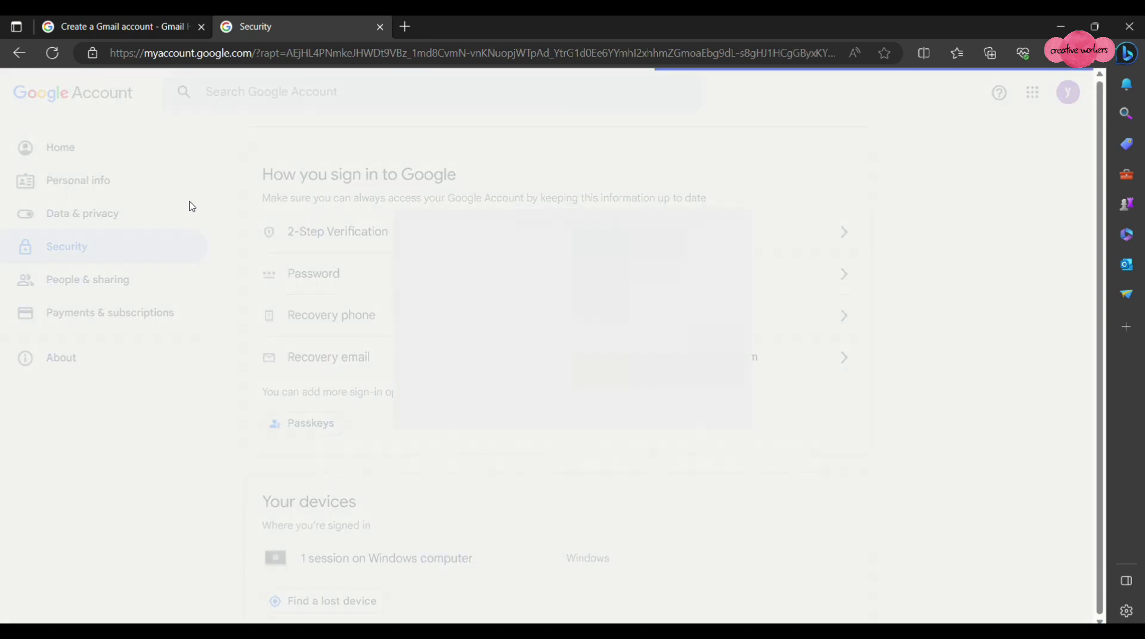